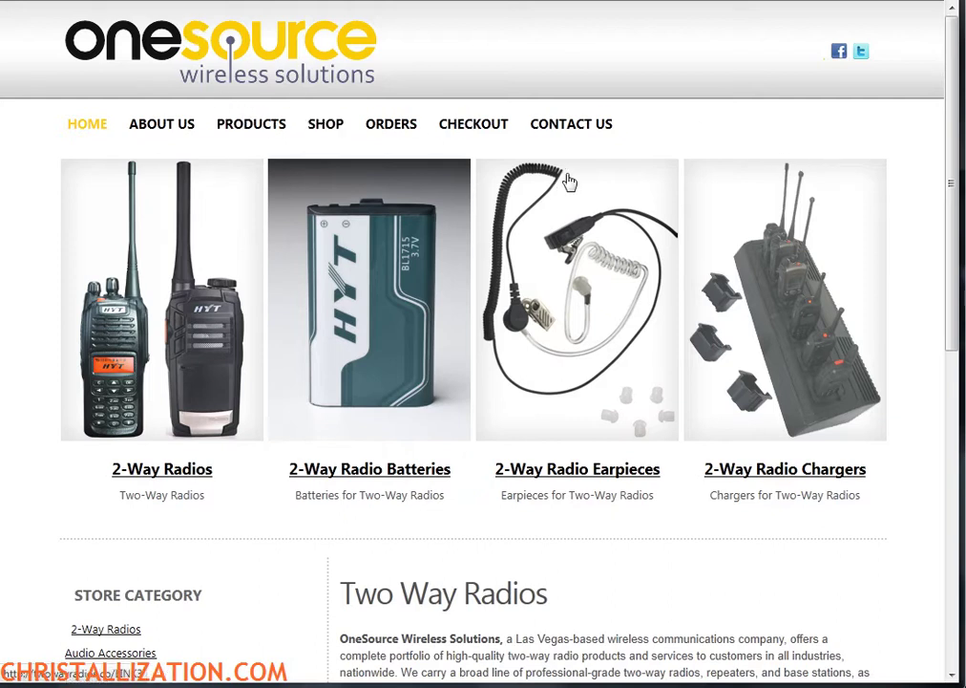
Look over the OneSource Wireless Solutions home page, including its product images, store categories, cart and footer.
scroll(918, 258, down, 6)
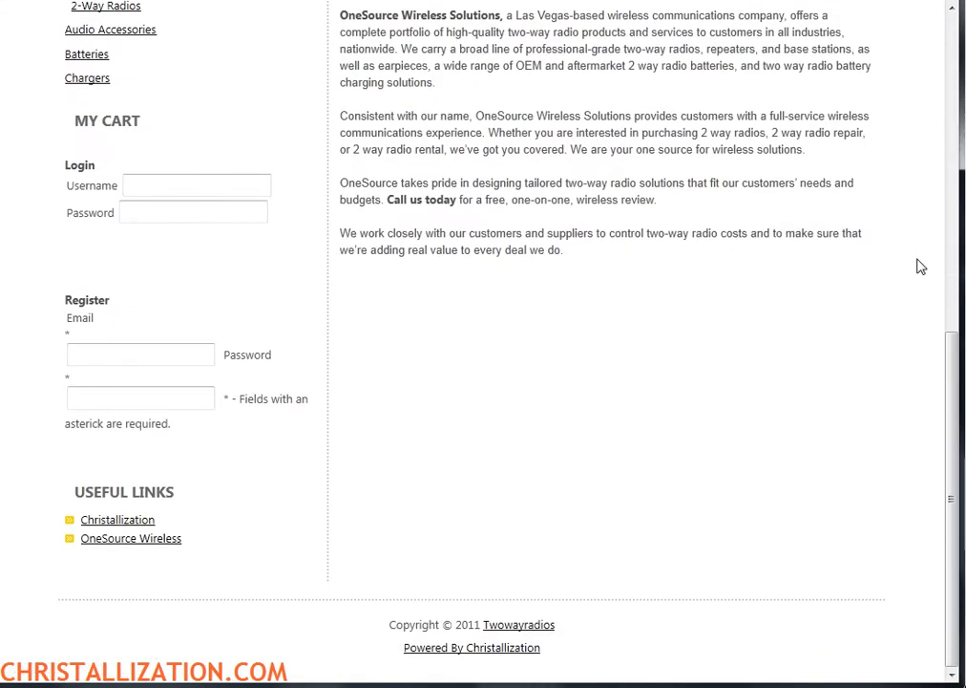
scroll(917, 265, up, 6)
scroll(902, 280, down, 5)
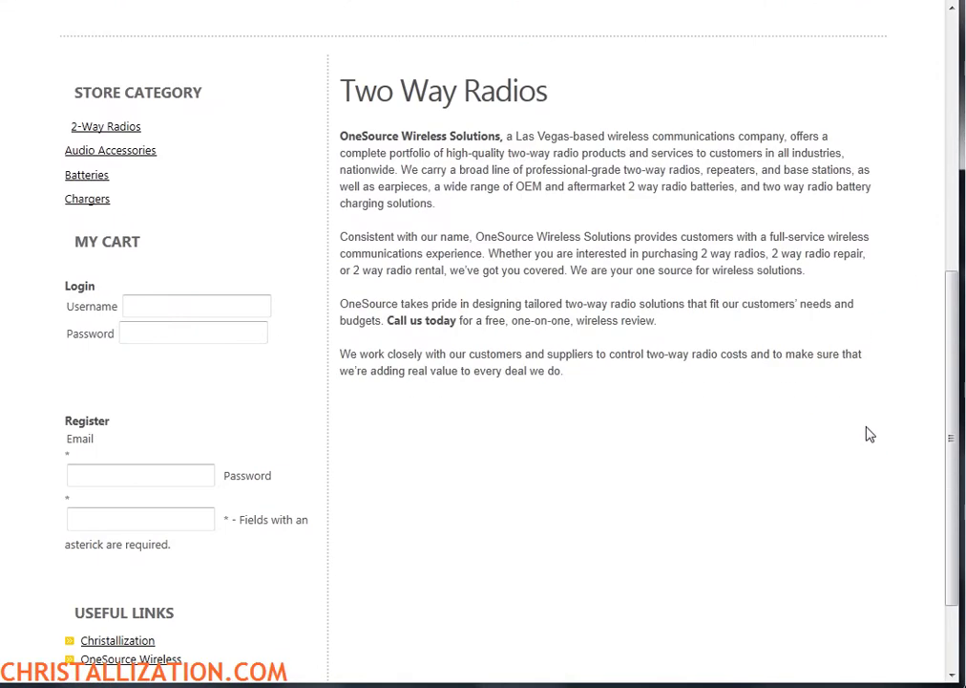
scroll(870, 435, up, 5)
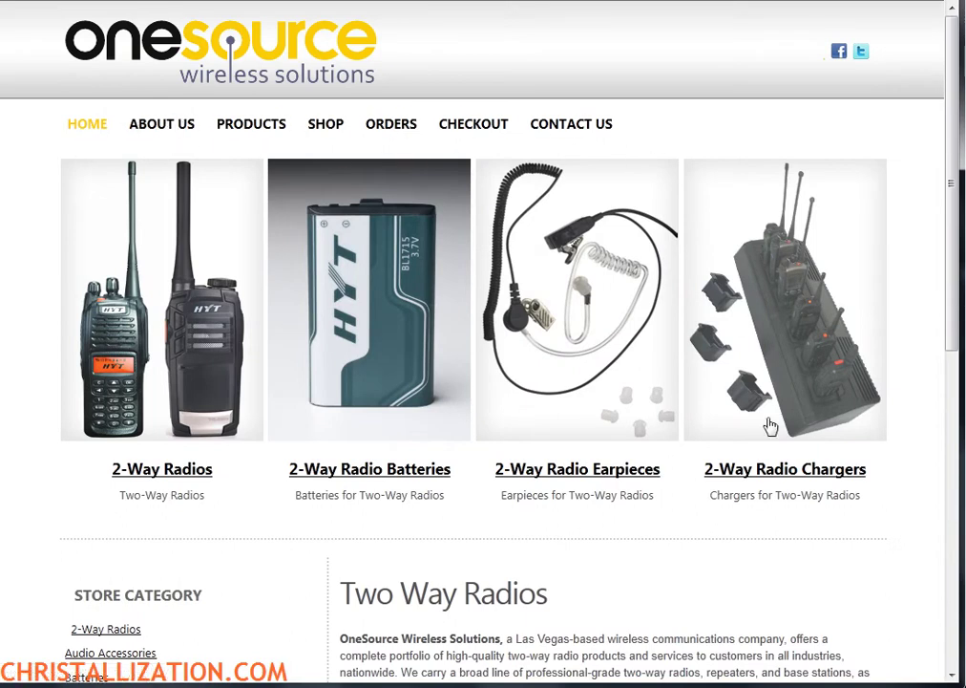
scroll(463, 521, down, 1)
scroll(497, 514, up, 1)
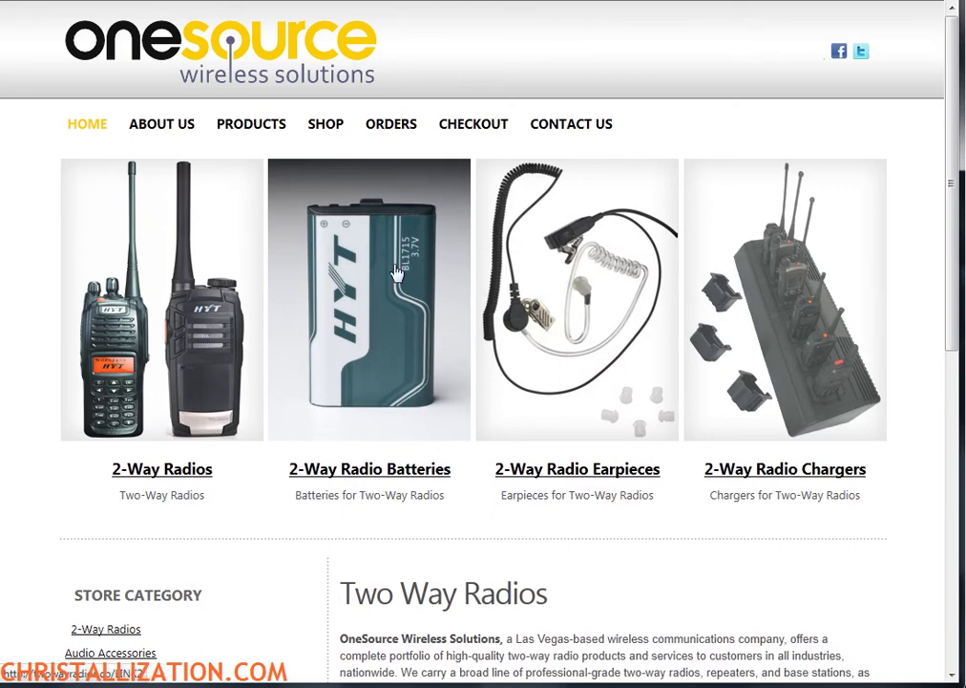
click(251, 123)
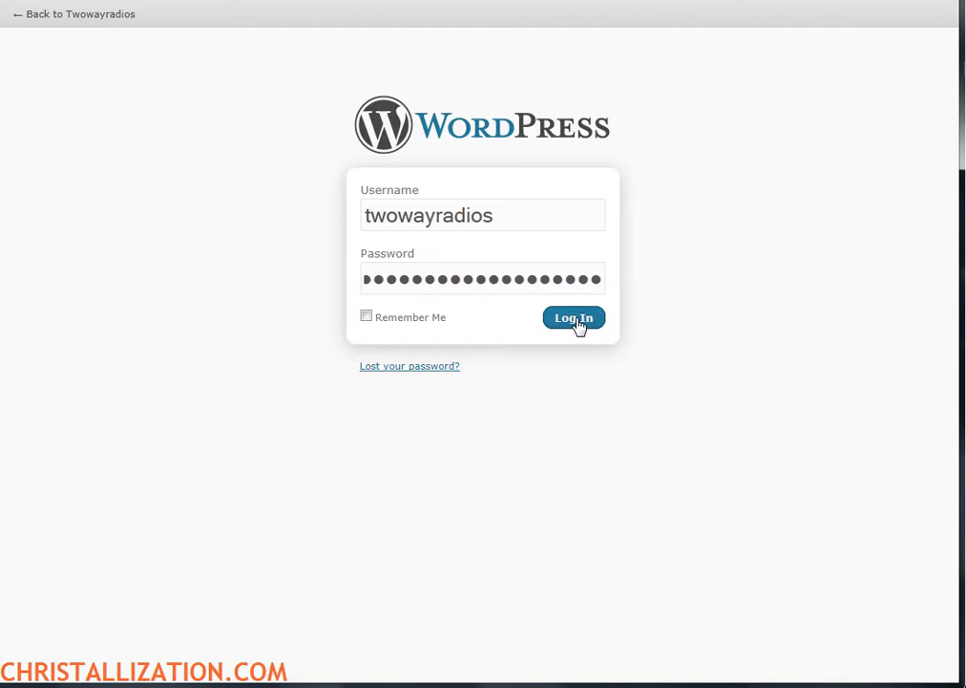
Log in to the WordPress admin with the filled-in credentials and dismiss the offer to remember the password.
click(573, 318)
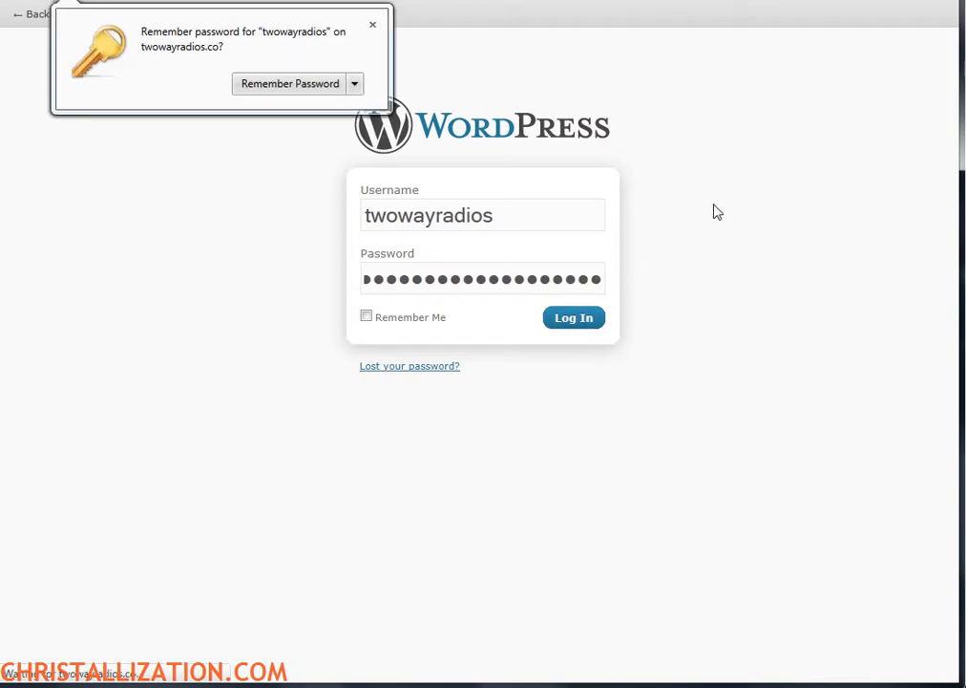
click(372, 28)
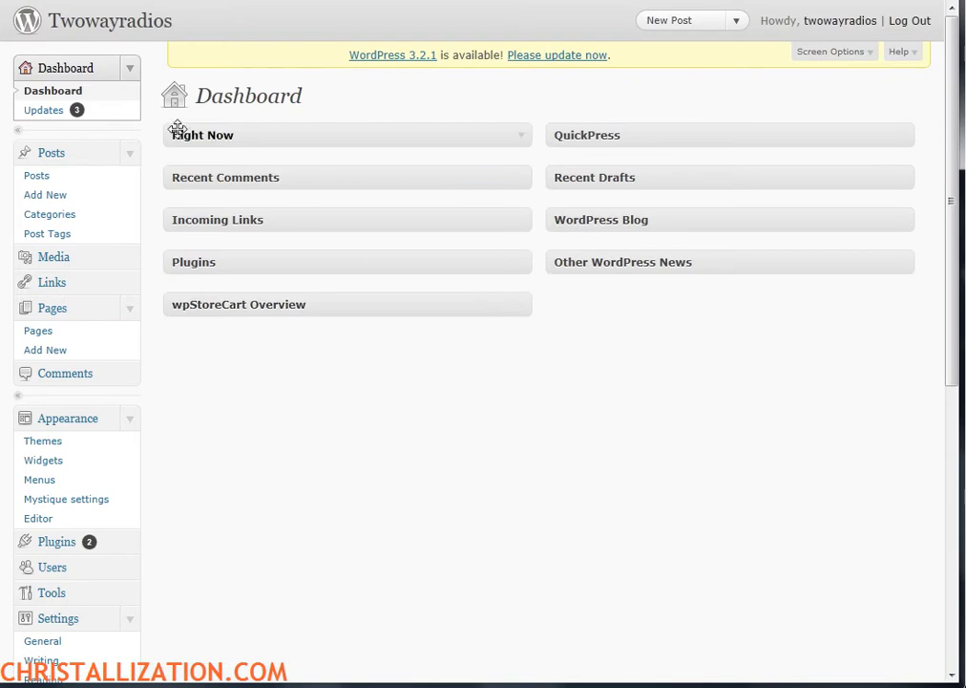
Collapse the Posts, Pages, Appearance, Settings and wpStoreCart sections of the admin navigation.
click(132, 156)
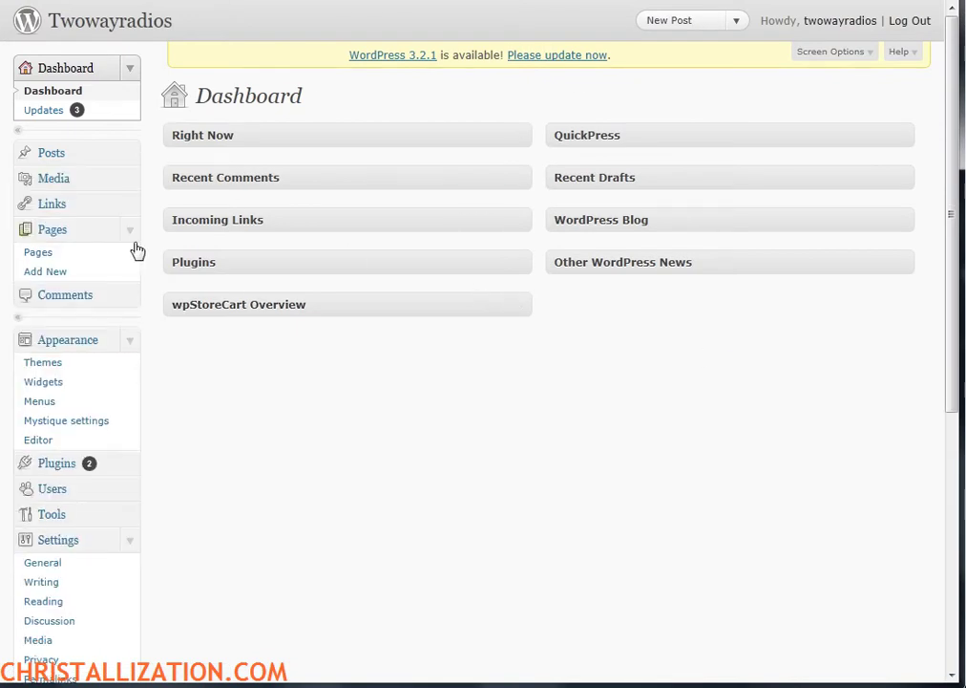
click(130, 229)
click(130, 300)
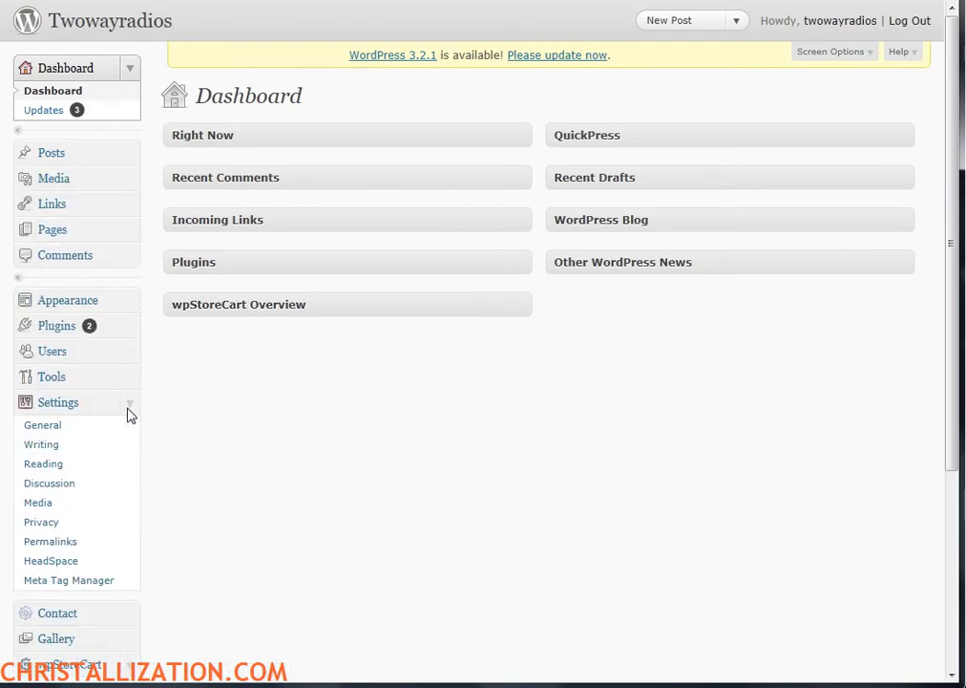
click(127, 405)
click(127, 490)
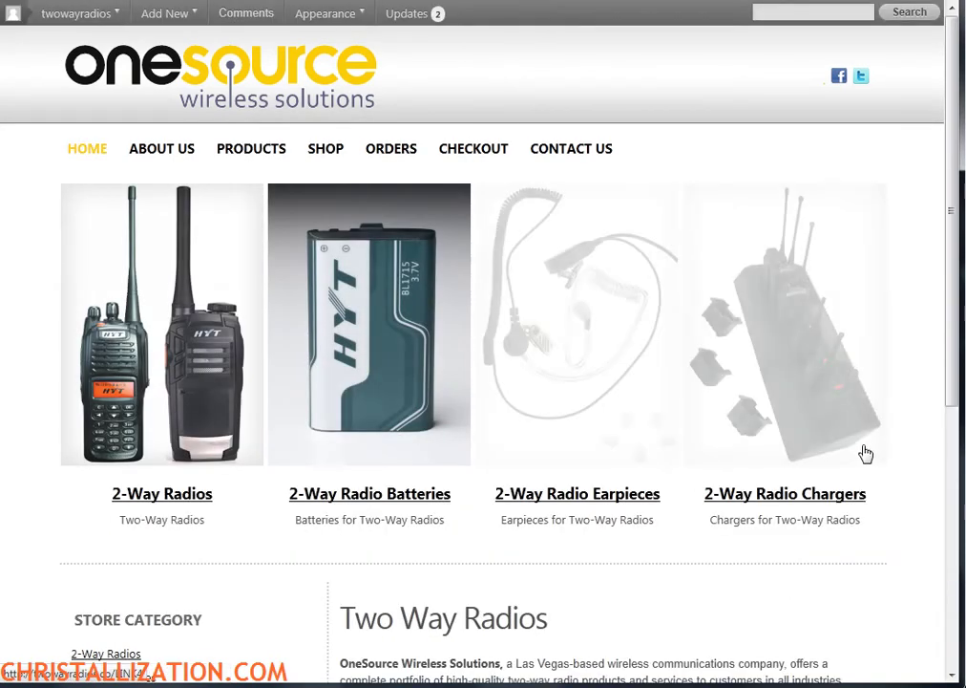
Examine the live site's home page and the content of its About Us page.
scroll(884, 449, down, 5)
scroll(894, 445, up, 5)
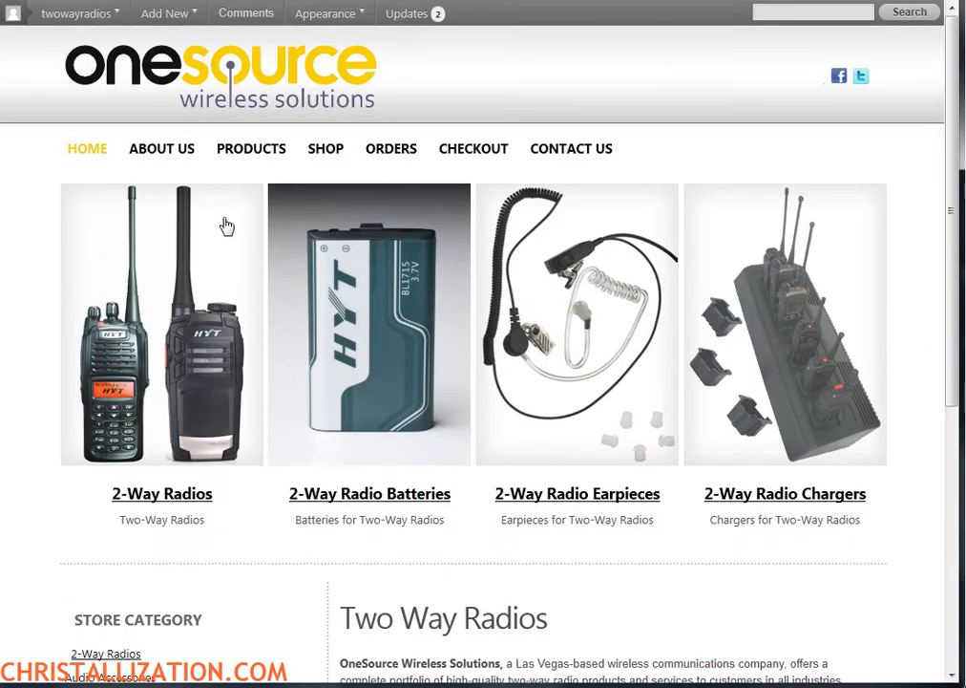
scroll(528, 255, down, 3)
scroll(324, 357, up, 3)
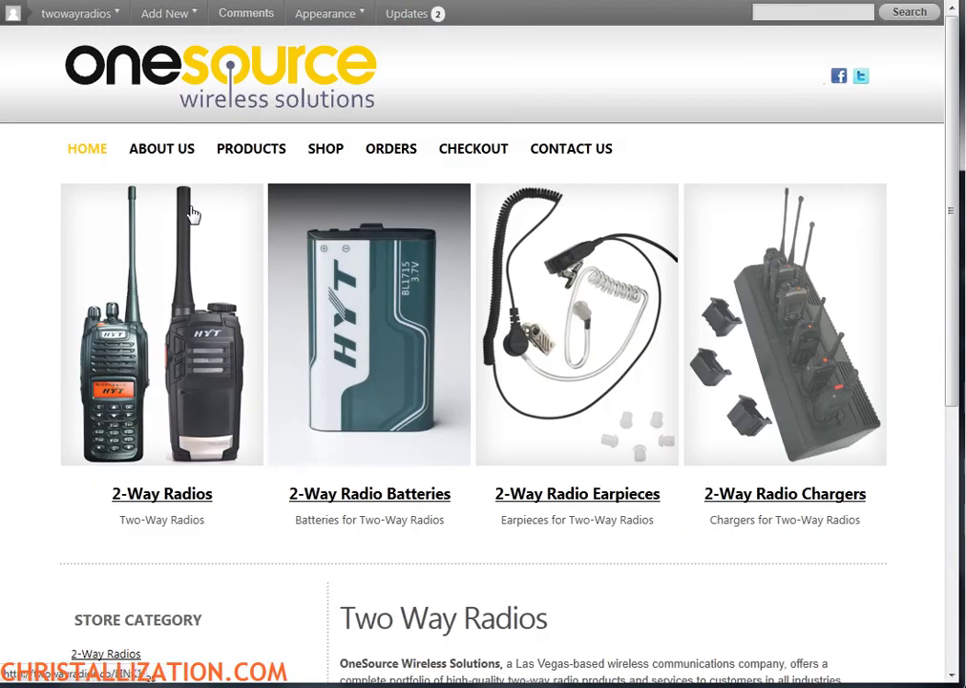
click(155, 159)
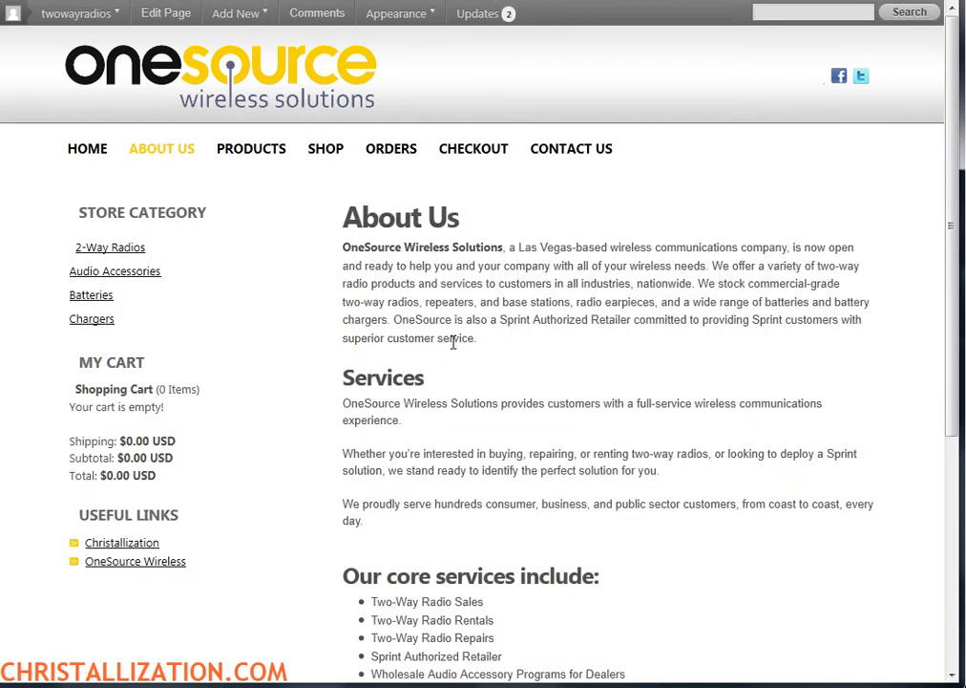
scroll(458, 349, down, 4)
scroll(458, 349, up, 4)
Return to the WordPress dashboard and open the list of all the site's pages.
click(76, 13)
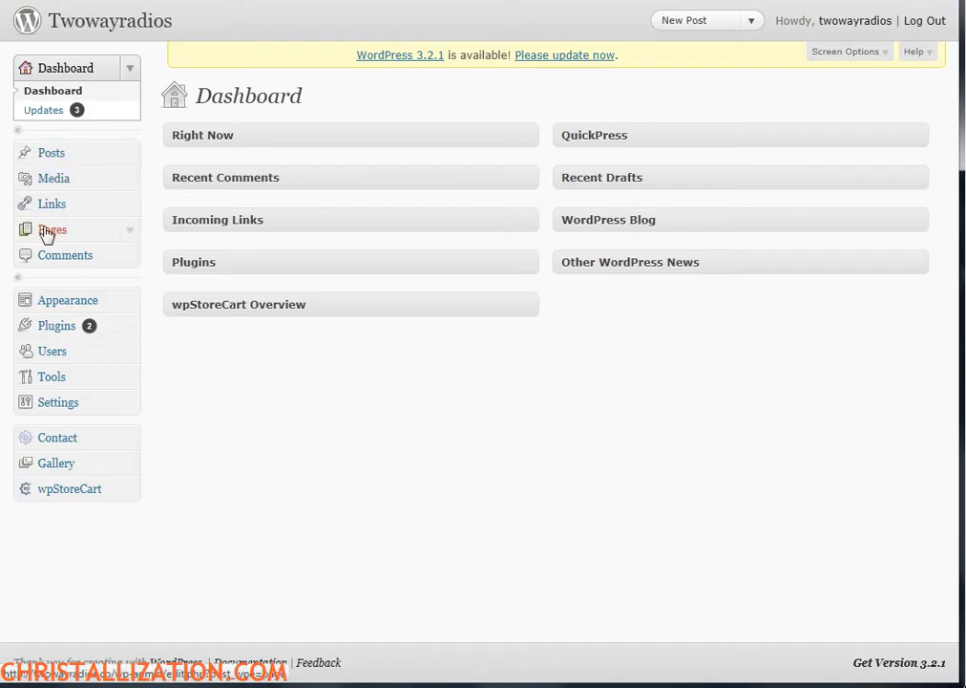
click(132, 231)
click(36, 254)
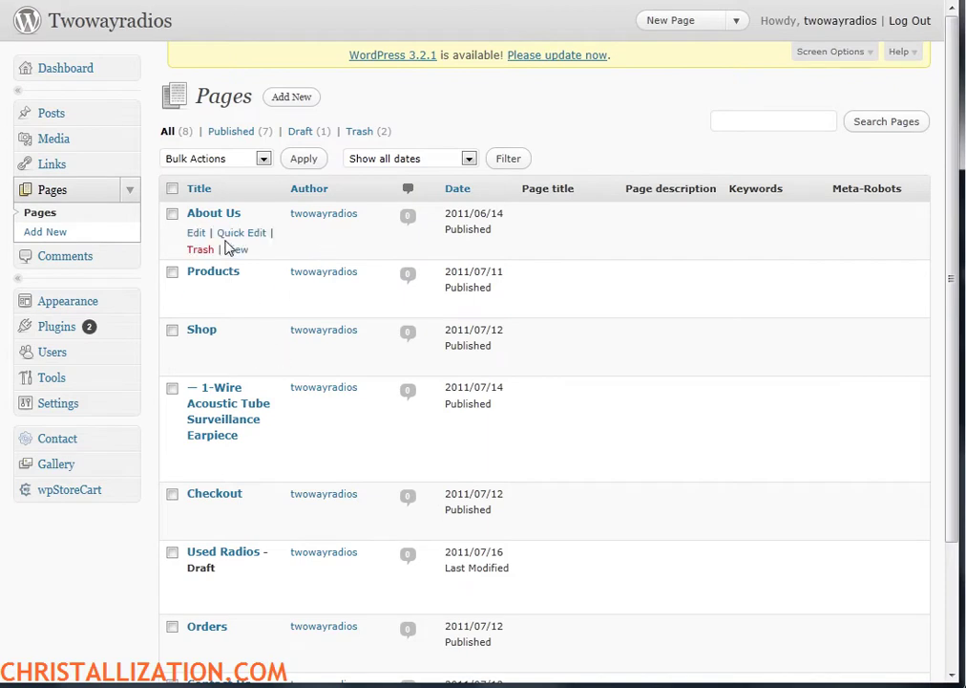
scroll(523, 287, down, 3)
scroll(523, 286, up, 3)
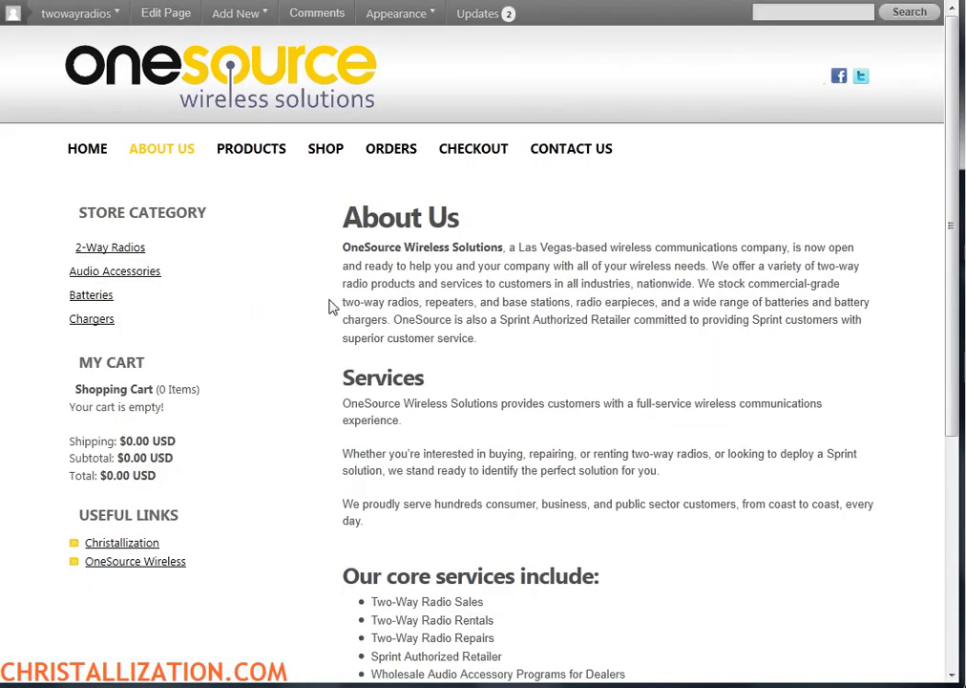
Open the About Us page for editing and compare its title and body text with the live page.
scroll(332, 306, down, 5)
scroll(662, 443, up, 5)
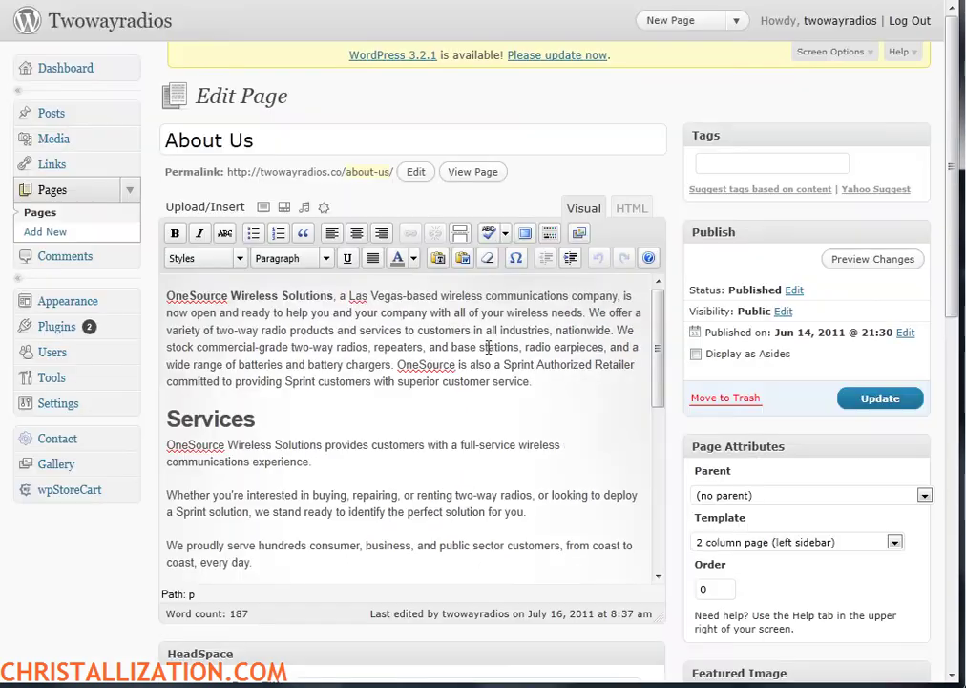
drag(658, 345, 661, 315)
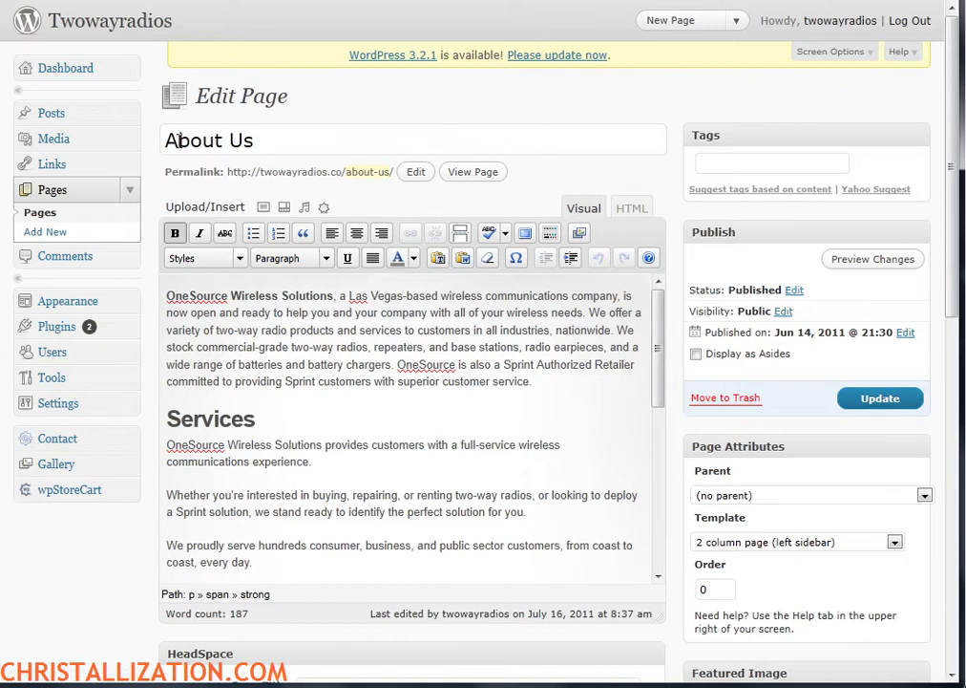
drag(278, 140, 153, 148)
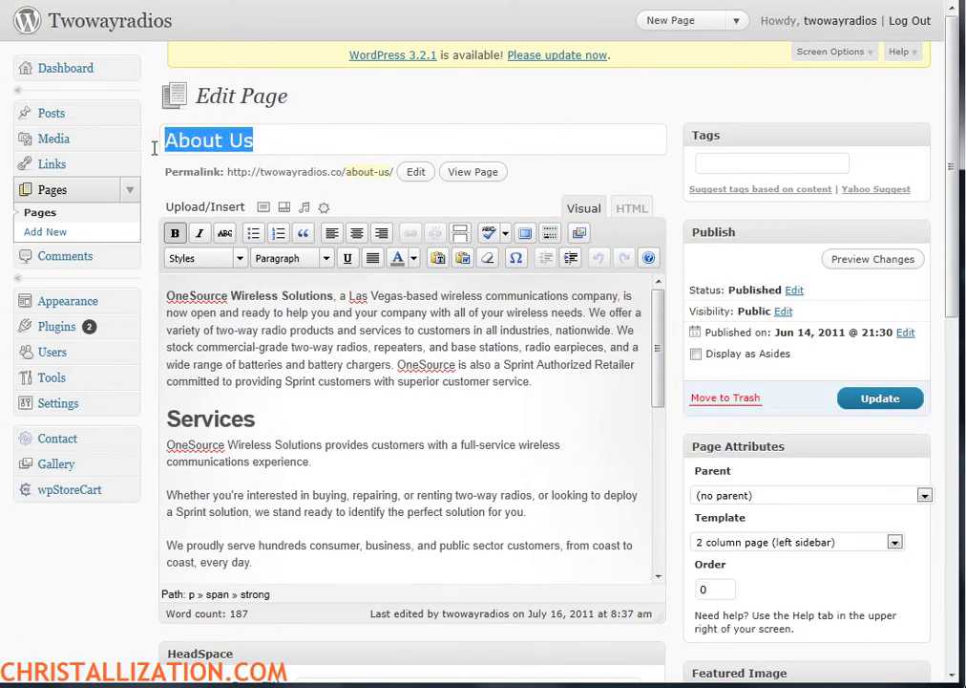
click(274, 141)
drag(274, 141, 162, 145)
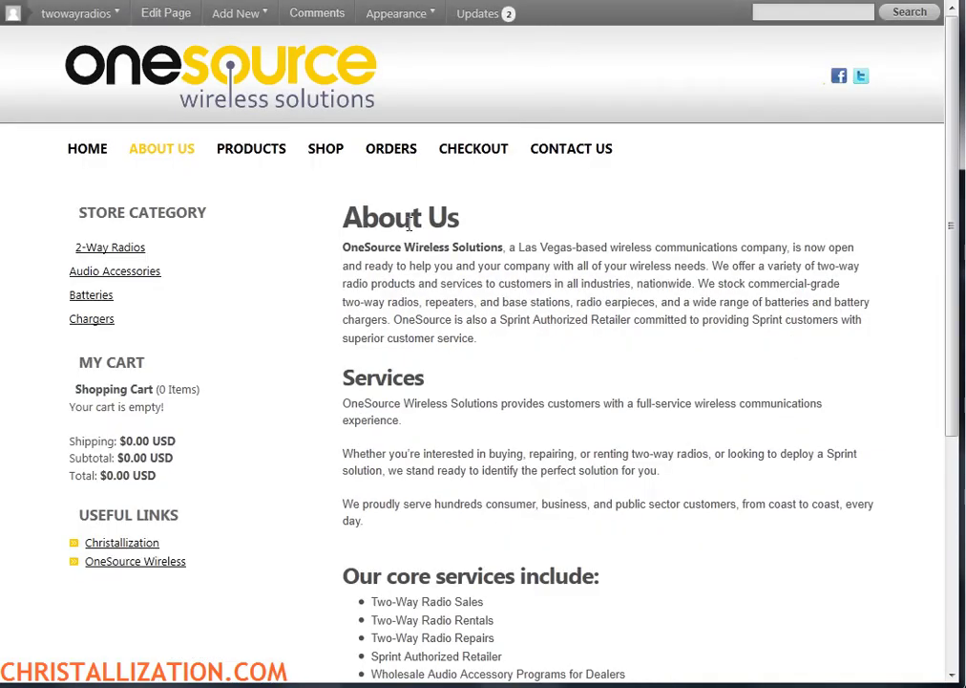
drag(459, 217, 347, 218)
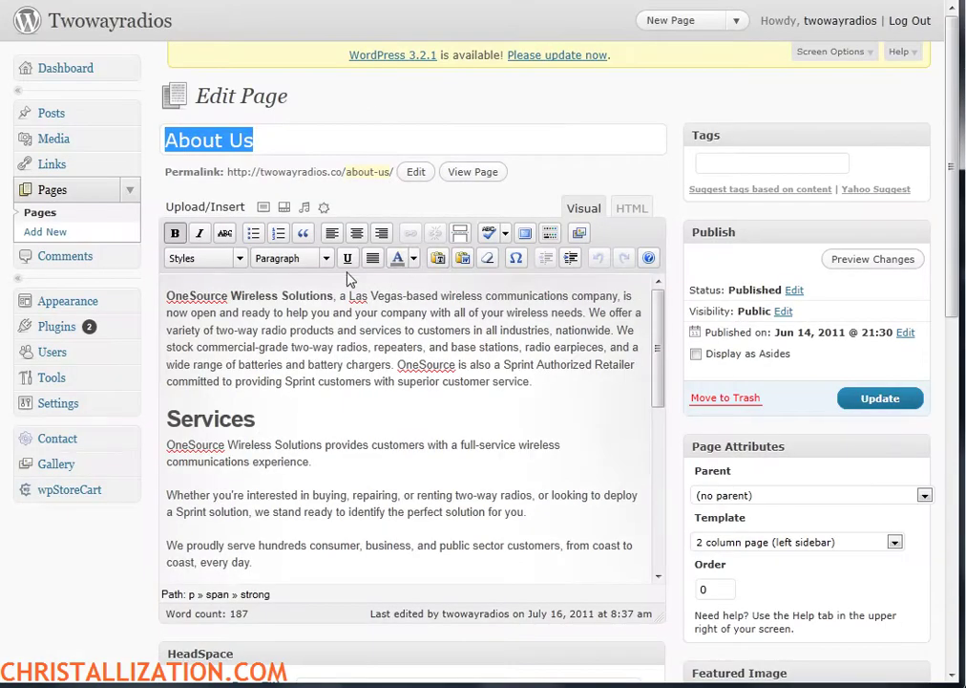
click(362, 335)
scroll(304, 406, down, 5)
scroll(306, 406, up, 5)
drag(658, 355, 655, 325)
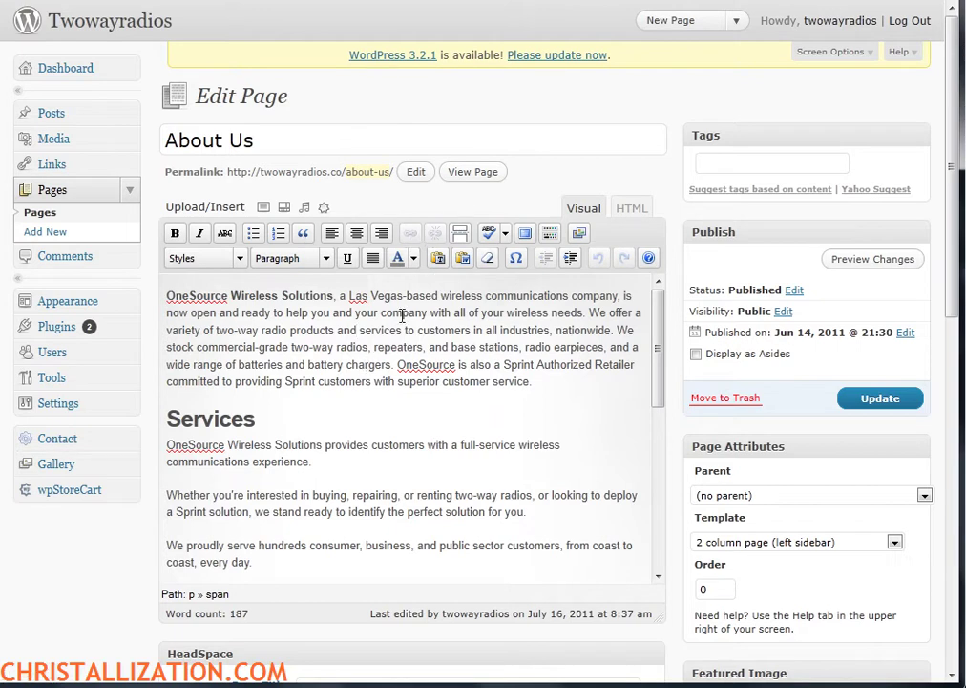
drag(334, 295, 164, 297)
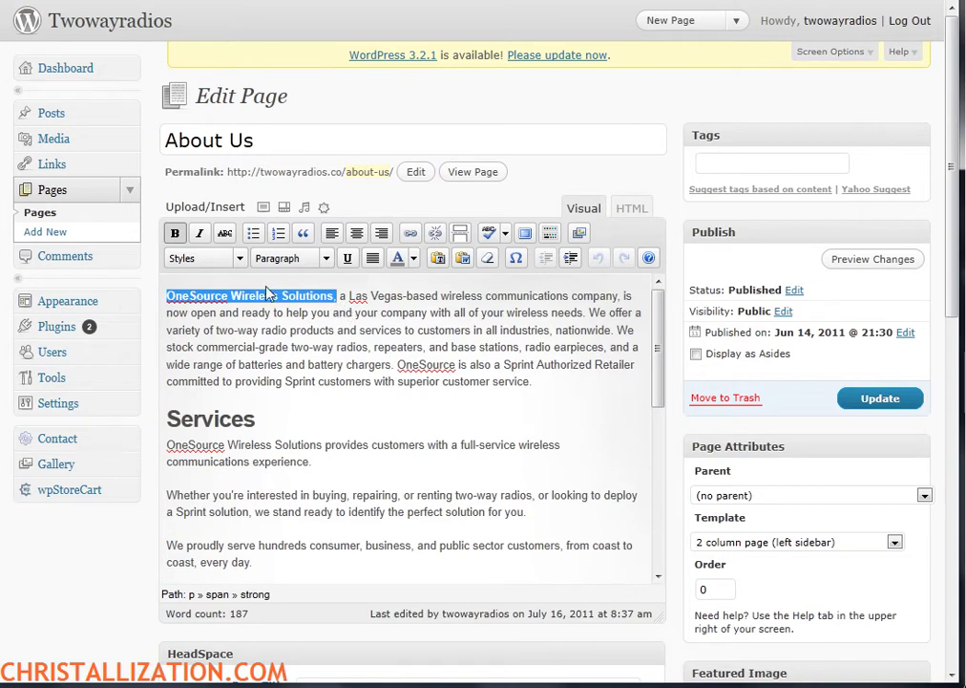
click(410, 235)
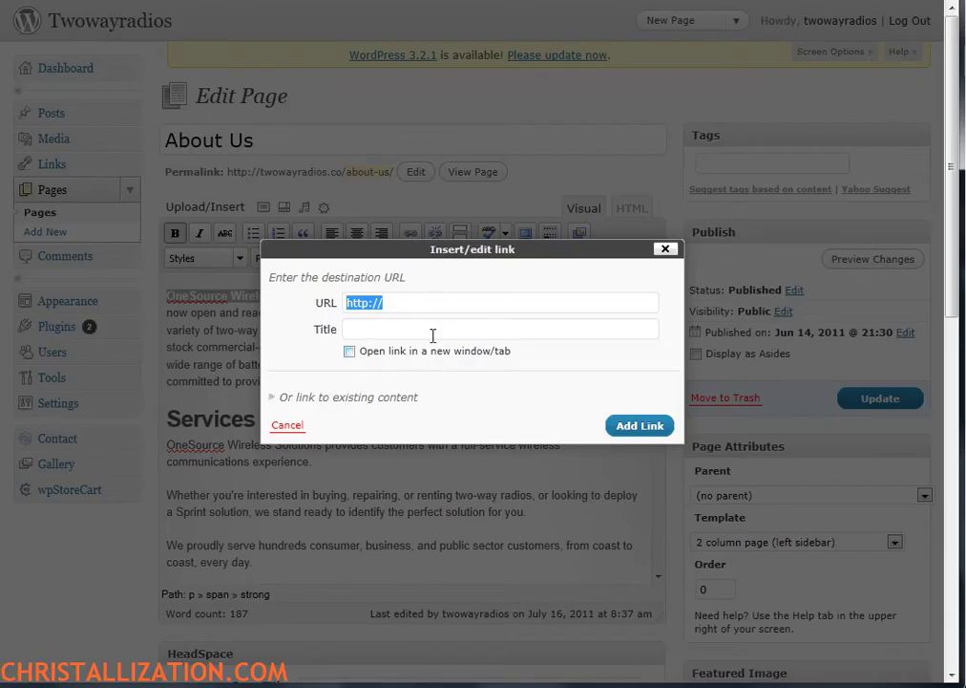
click(413, 300)
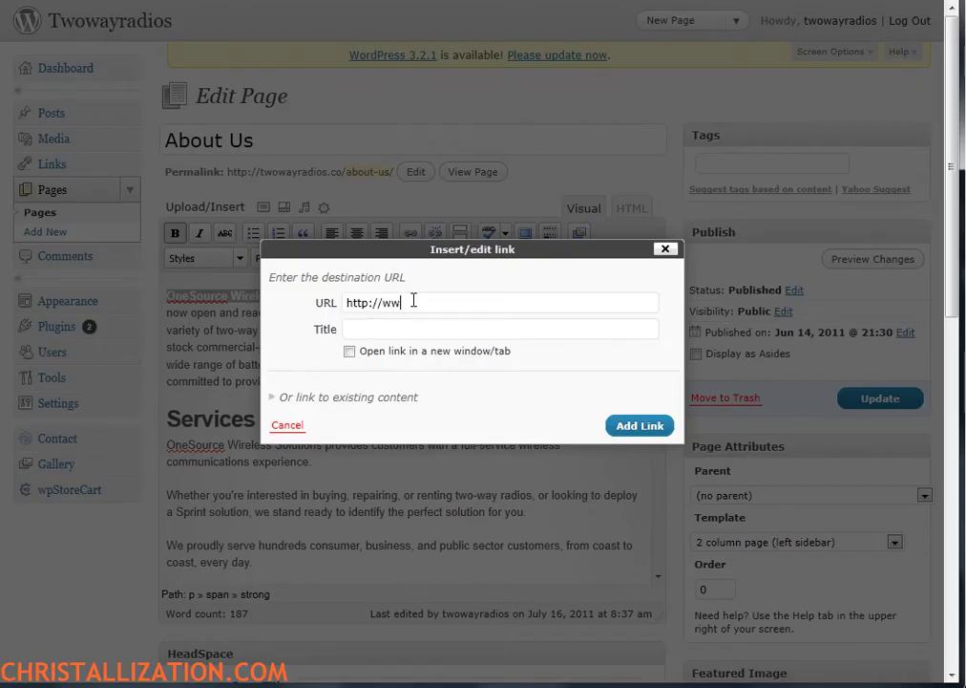
text(www.google.com)
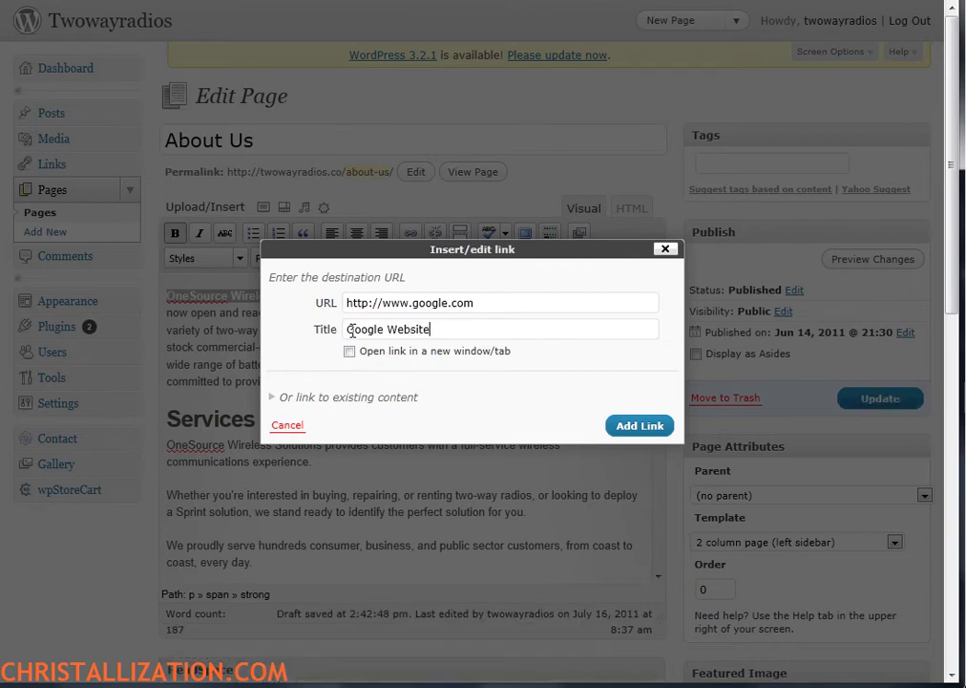
click(617, 432)
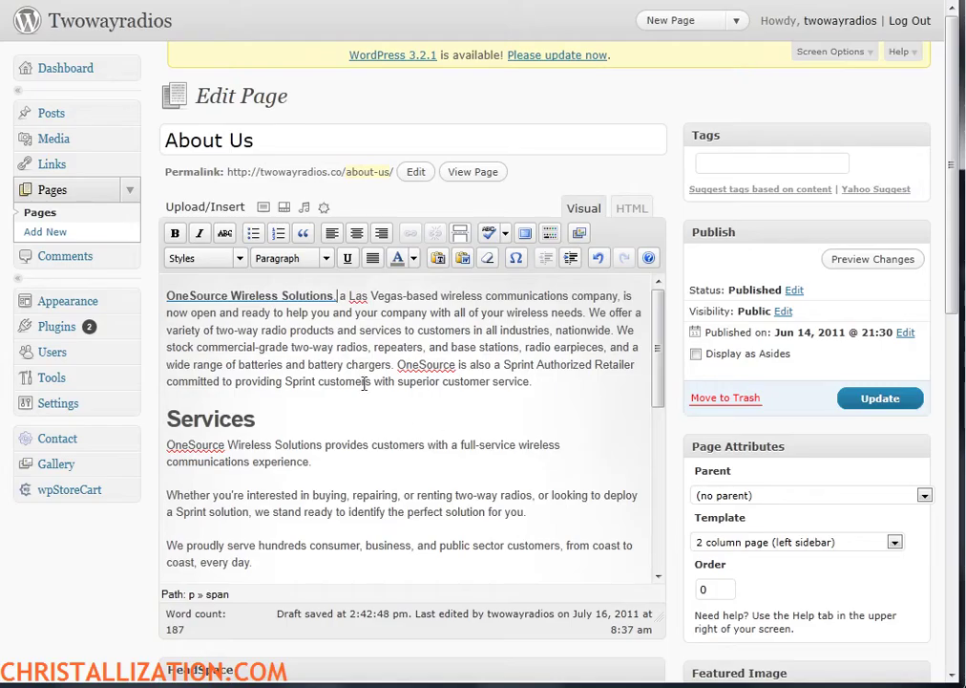
Check the linked company name in the first paragraph and update the About Us page.
drag(336, 295, 166, 296)
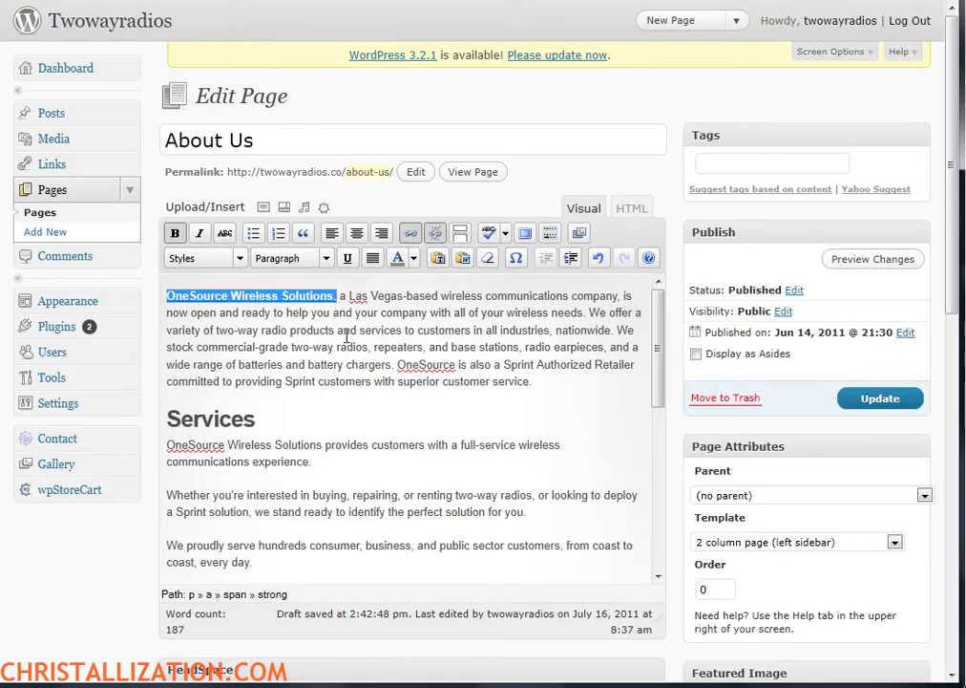
click(375, 335)
click(873, 405)
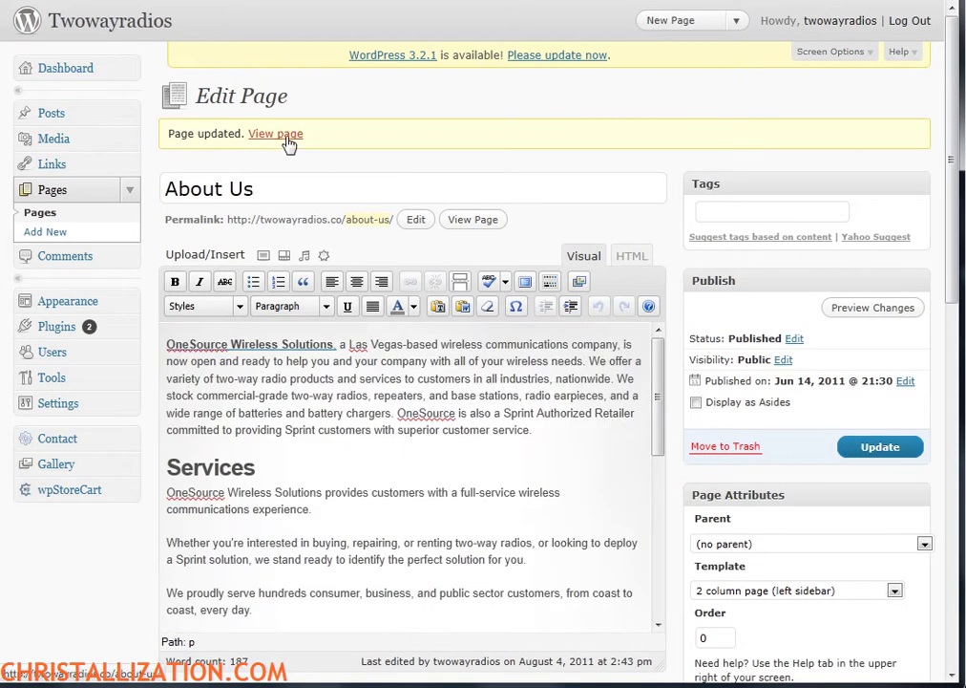
View the updated About Us page on the live site and test the "OneSource Wireless Solutions" link.
click(275, 133)
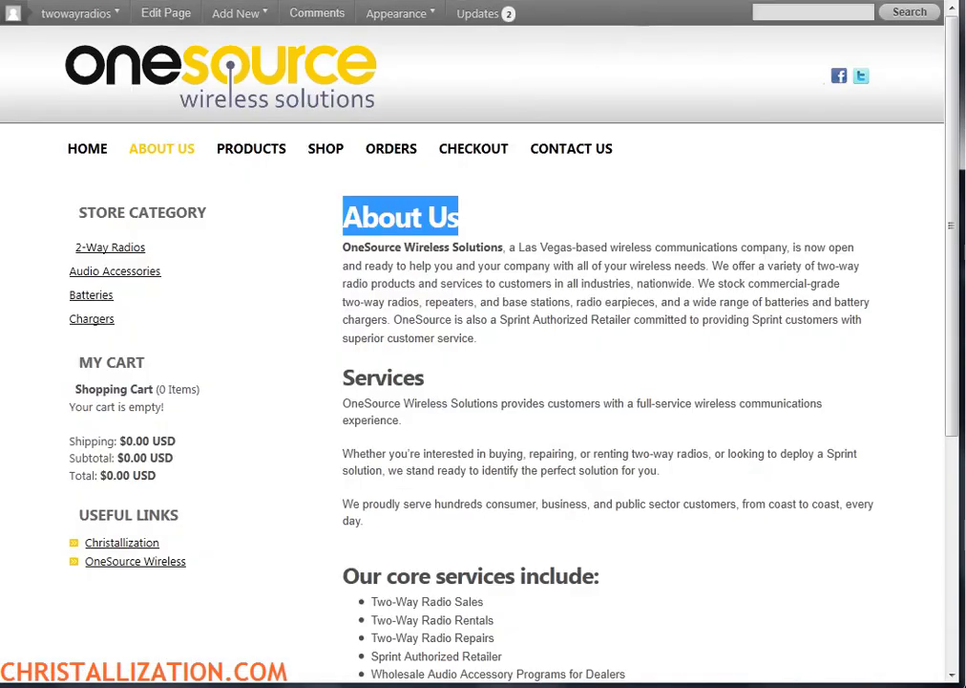
click(529, 365)
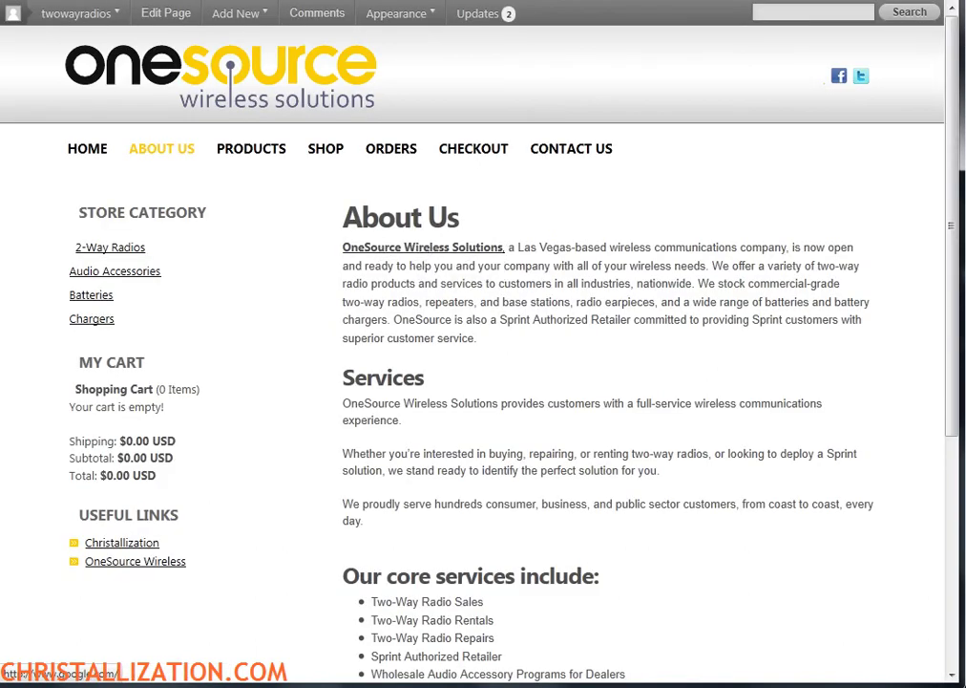
click(447, 250)
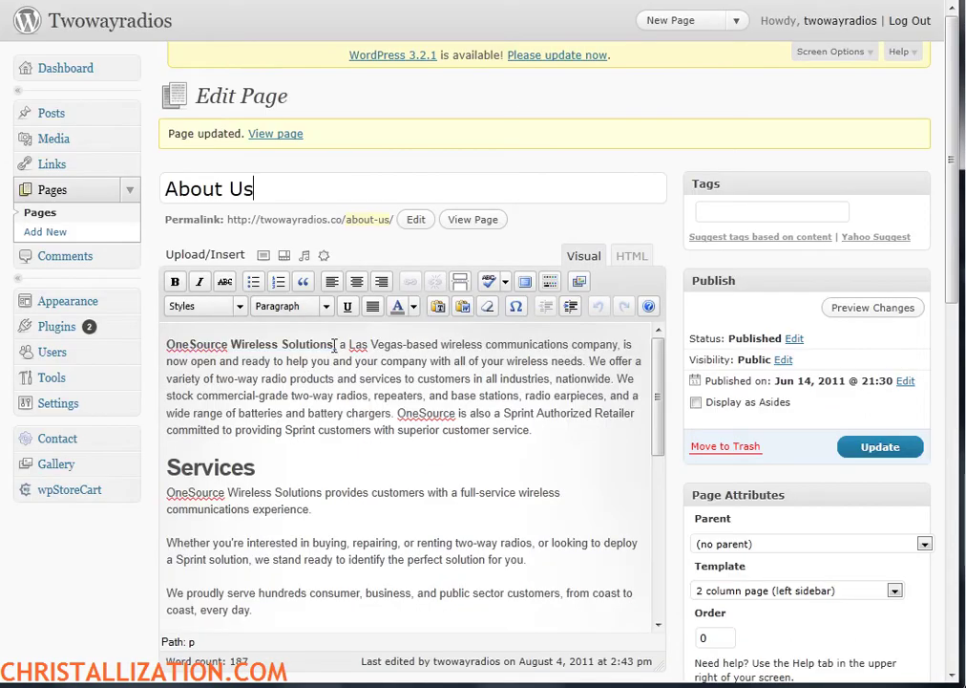
Remove the link from "OneSource Wireless Solutions," in the first paragraph of the About Us page.
drag(336, 346, 148, 355)
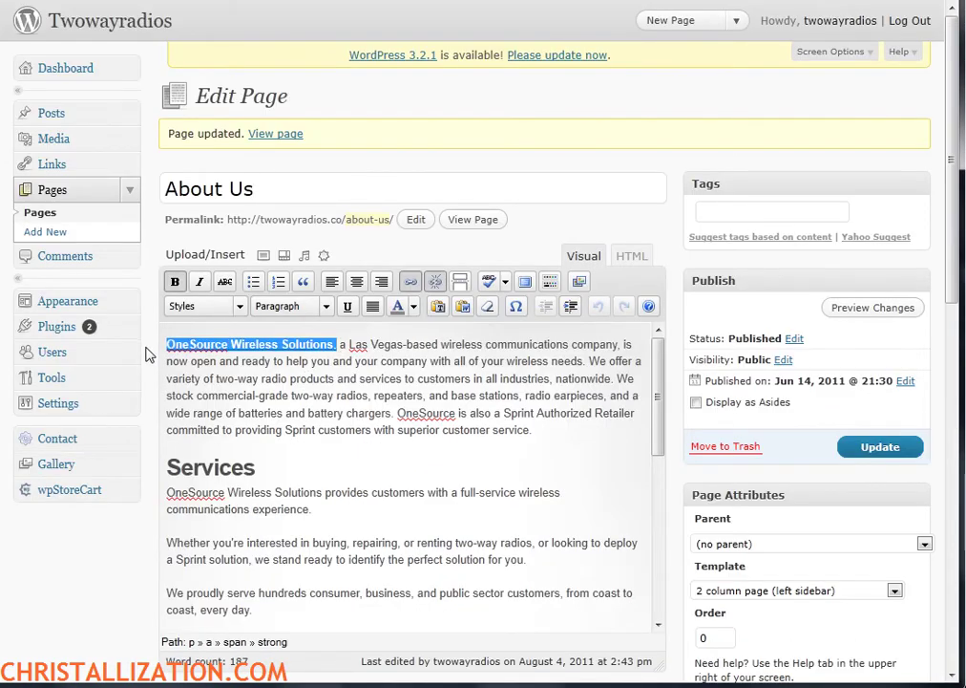
click(437, 284)
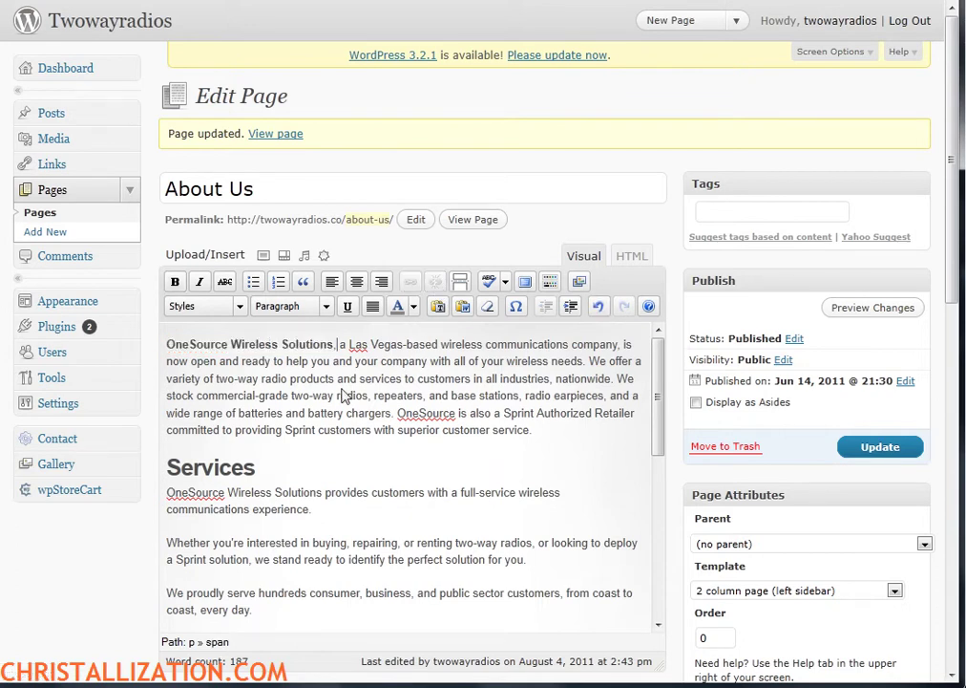
Review the rest of the About Us body text in the editor, down to the value-added services list.
scroll(500, 444, down, 5)
scroll(422, 440, up, 5)
scroll(316, 483, down, 3)
scroll(399, 518, down, 3)
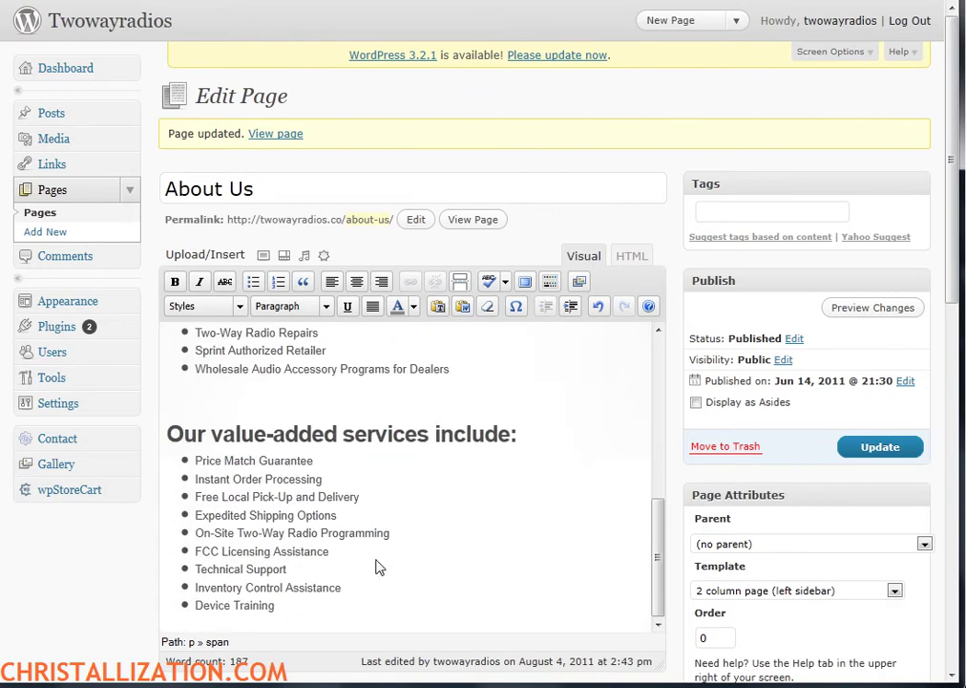
Review the About Us body text in the editor and the HeadSpace title and description fields beneath it.
scroll(299, 532, up, 8)
drag(264, 467, 168, 467)
click(406, 380)
scroll(460, 464, down, 5)
scroll(477, 456, up, 5)
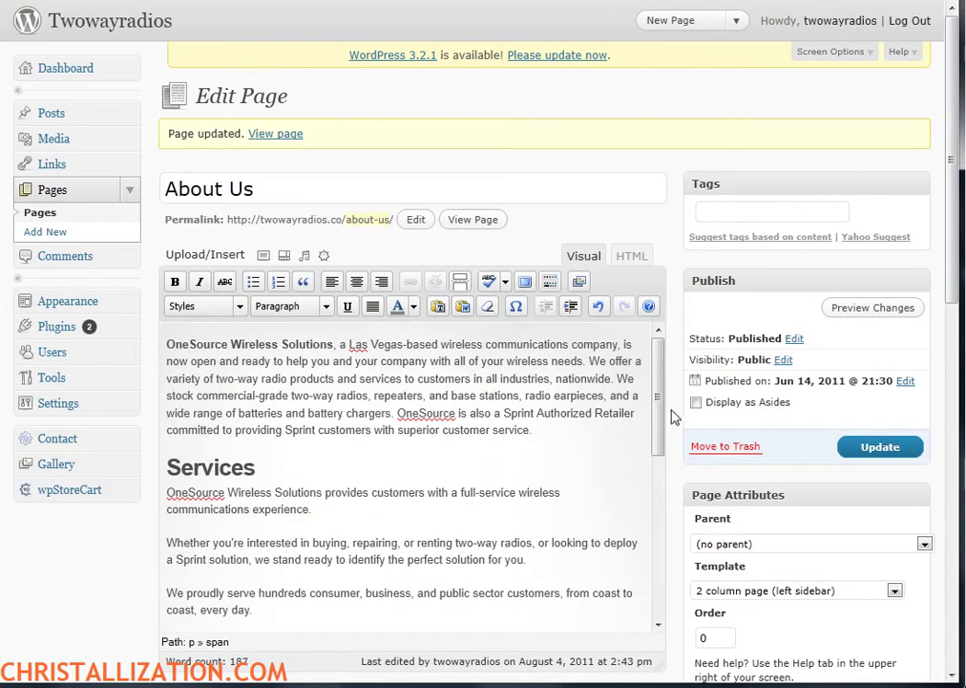
scroll(673, 414, down, 5)
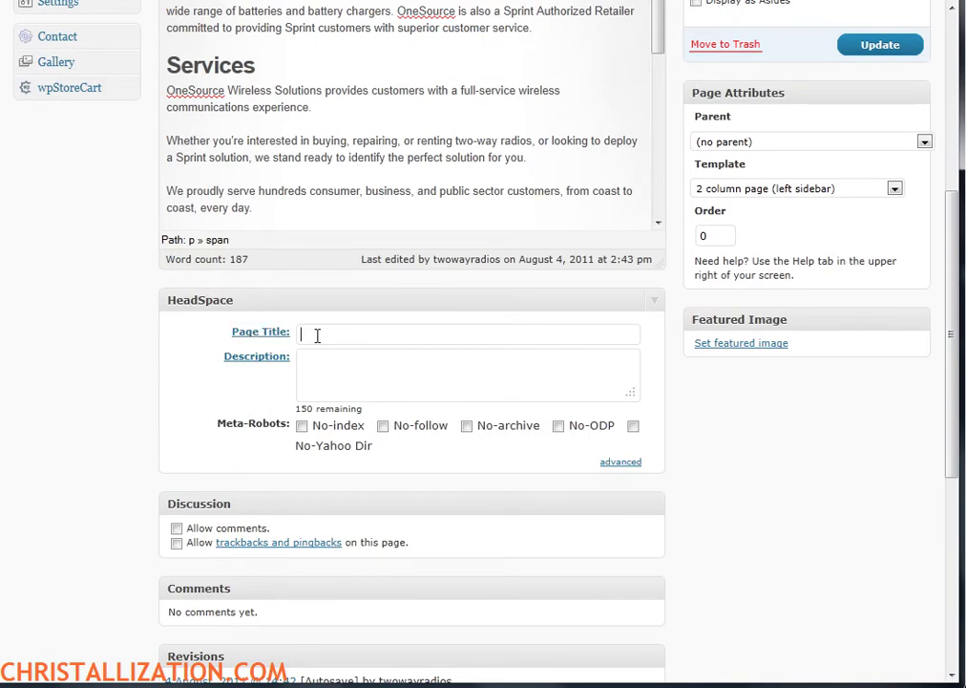
scroll(467, 351, up, 5)
scroll(418, 427, down, 4)
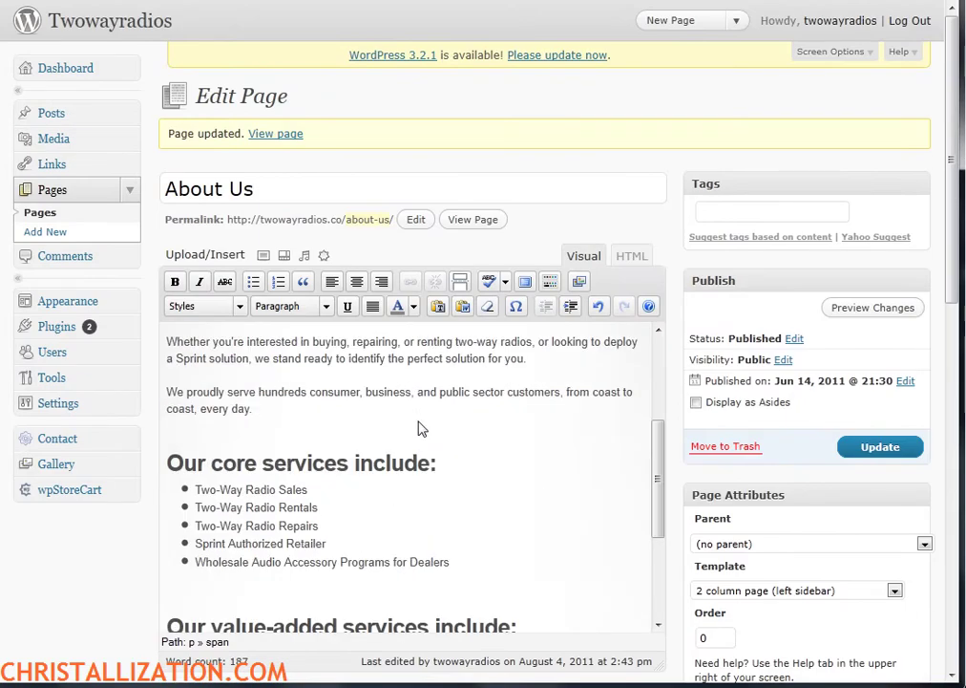
scroll(671, 430, down, 3)
scroll(316, 229, up, 4)
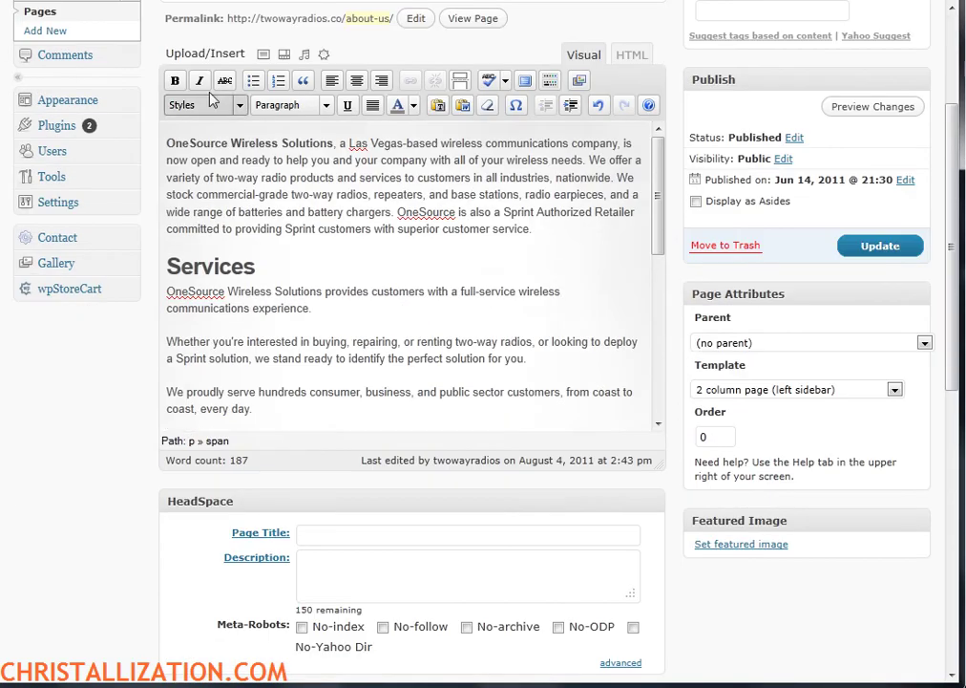
Reuse the page heading text to set the HeadSpace page title to "About One Source HQ - Two way radios".
scroll(463, 212, up, 3)
drag(283, 186, 148, 174)
key(ctrl+c)
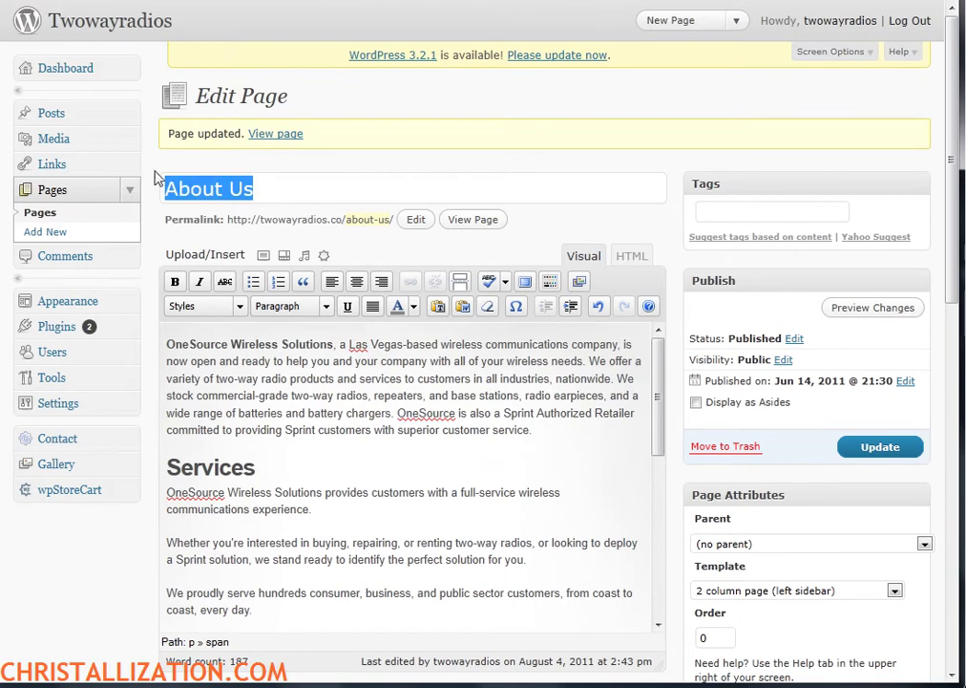
scroll(452, 448, down, 2)
scroll(668, 459, down, 3)
click(339, 431)
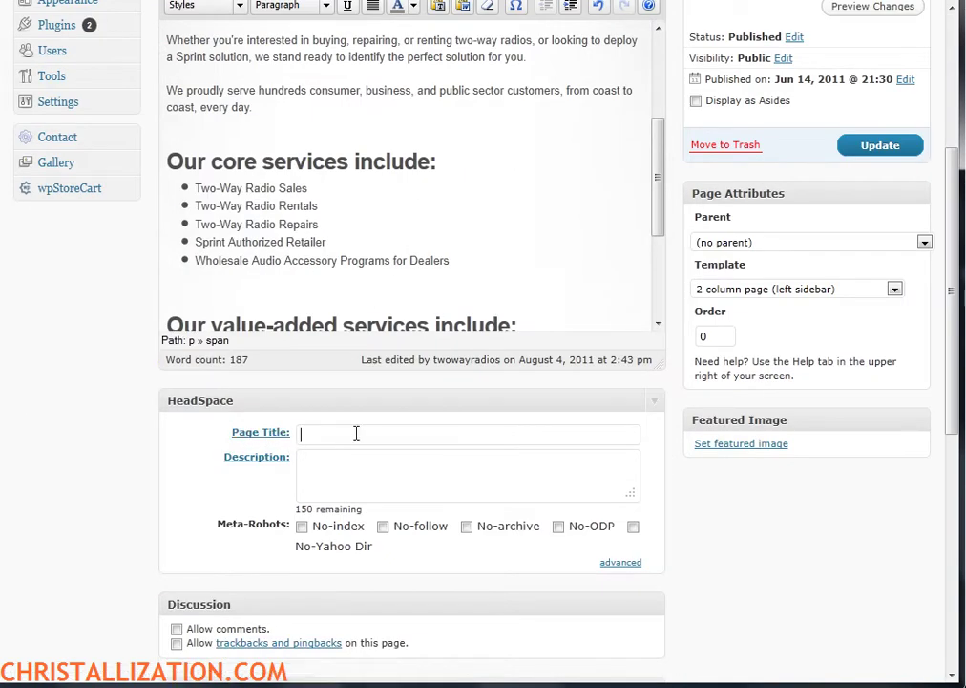
key(ctrl+v)
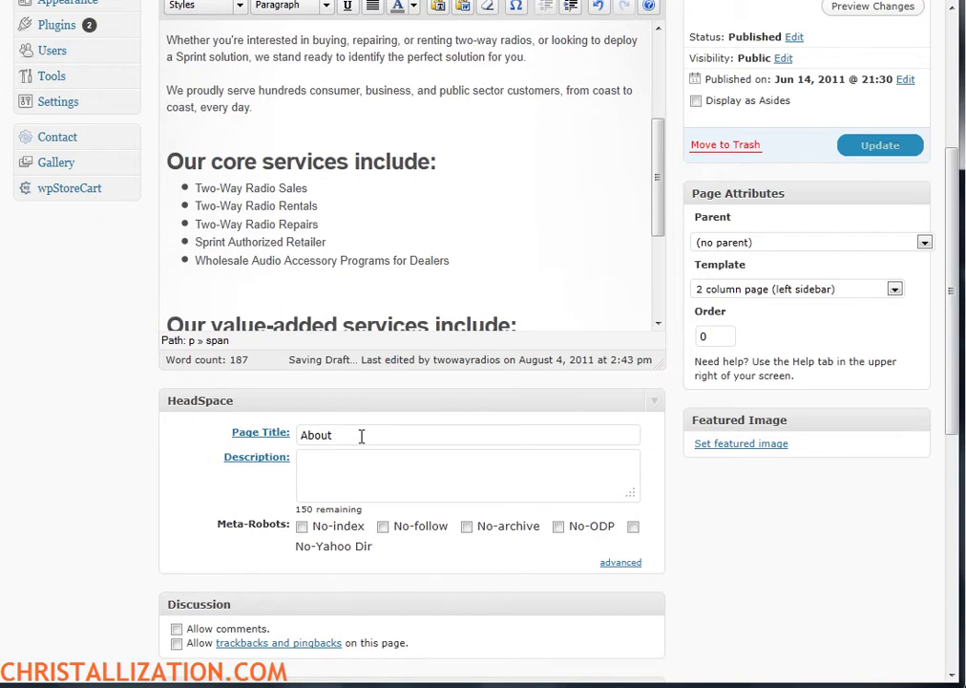
text(Source HQ - Two way radios)
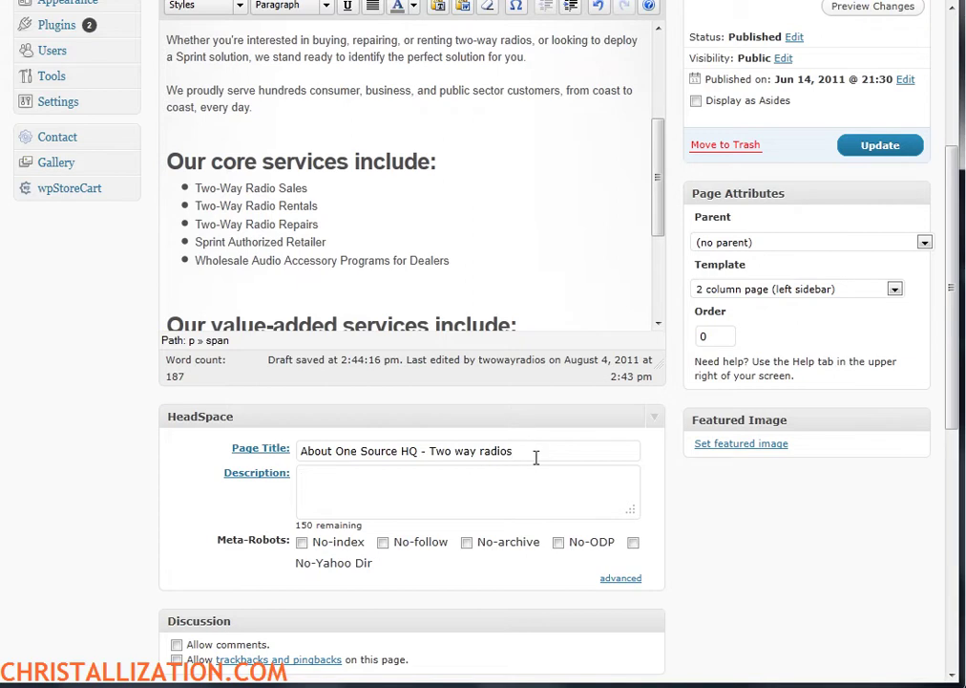
Copy the HeadSpace page title "About One Source HQ - Two way radios" into the description.
drag(535, 458, 294, 461)
key(ctrl+c)
click(380, 490)
key(ctrl+v)
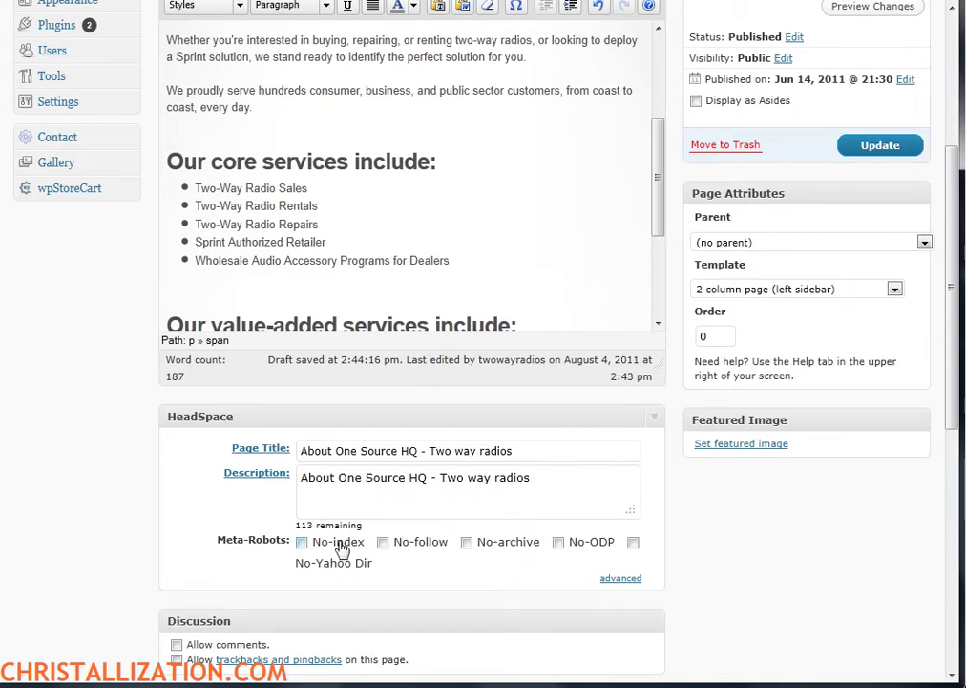
Remove the trailing space from the HeadSpace description and enable the No-ODP meta-robots option.
drag(314, 526, 298, 533)
drag(541, 482, 302, 483)
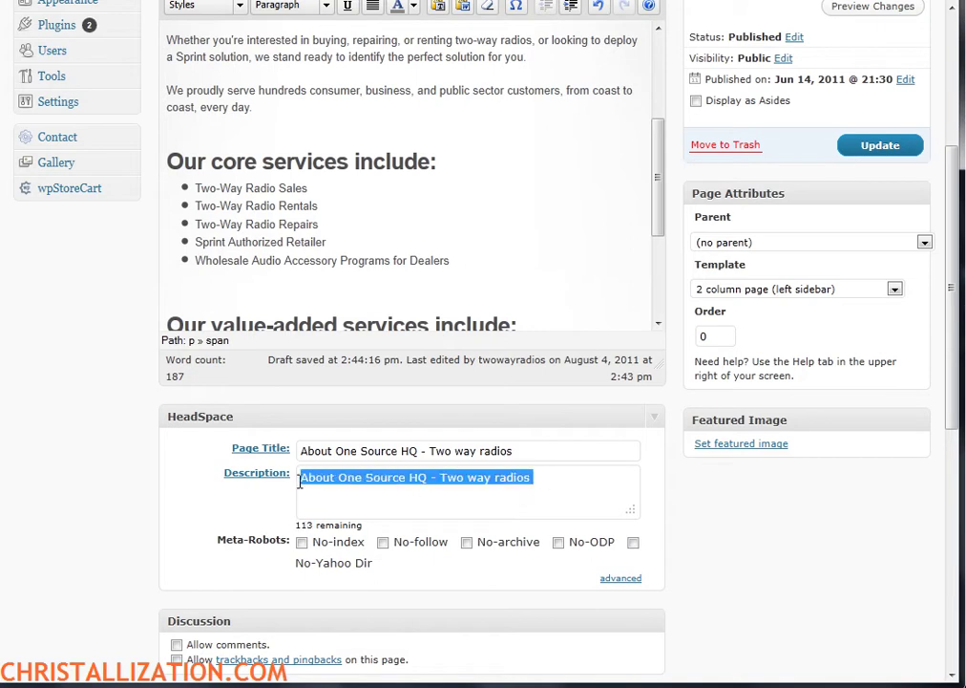
click(541, 484)
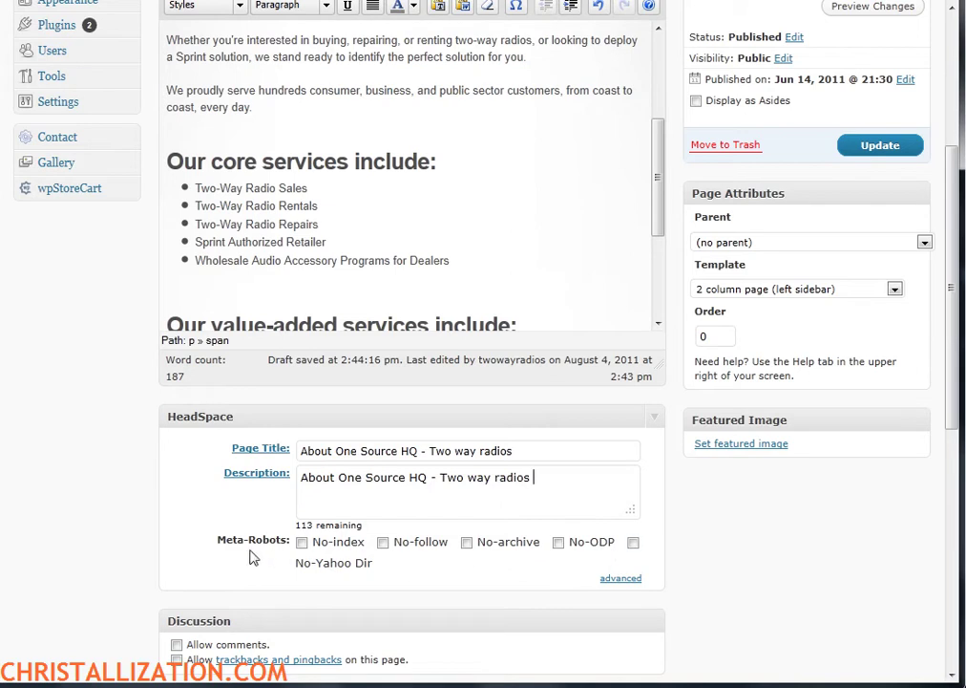
click(559, 543)
key(BackSpace)
scroll(669, 523, down, 2)
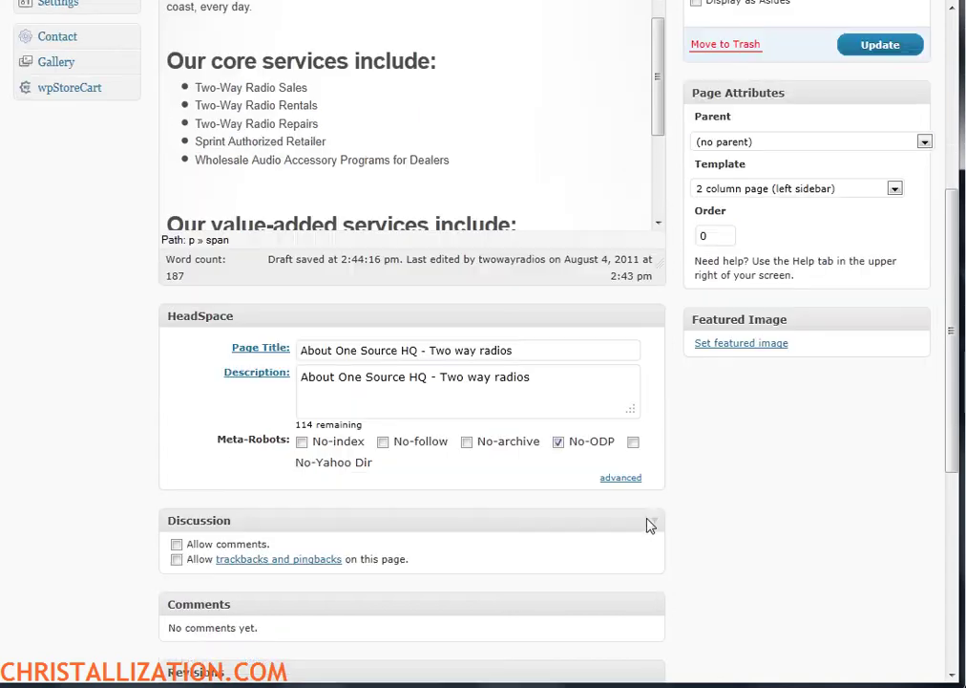
Examine the page's discussion options, the live About Us page down to its footer, and the revision history below the editor.
scroll(410, 481, down, 4)
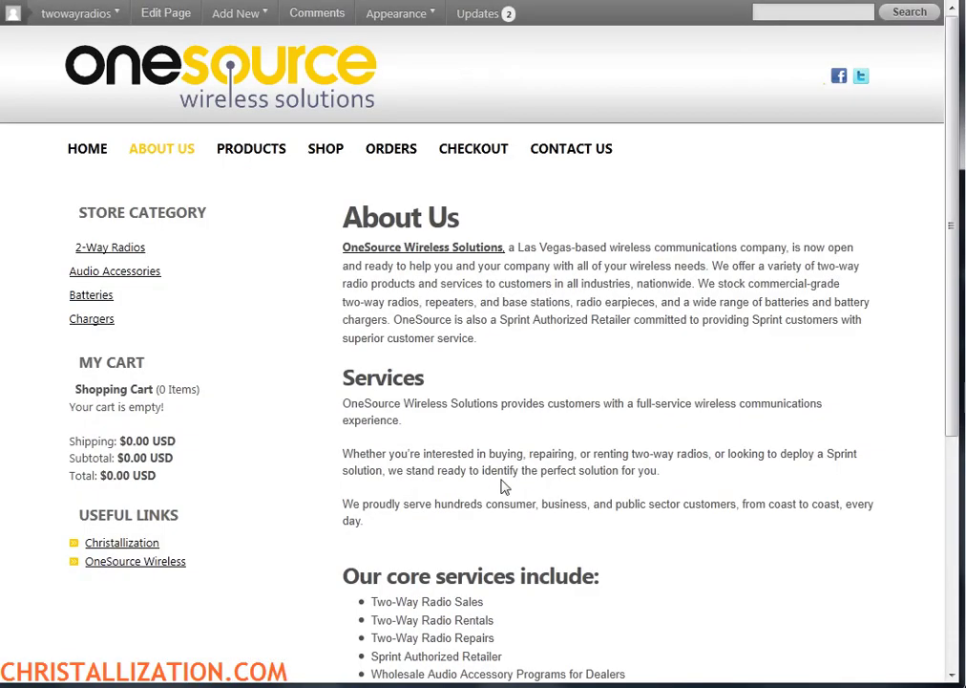
scroll(504, 488, down, 5)
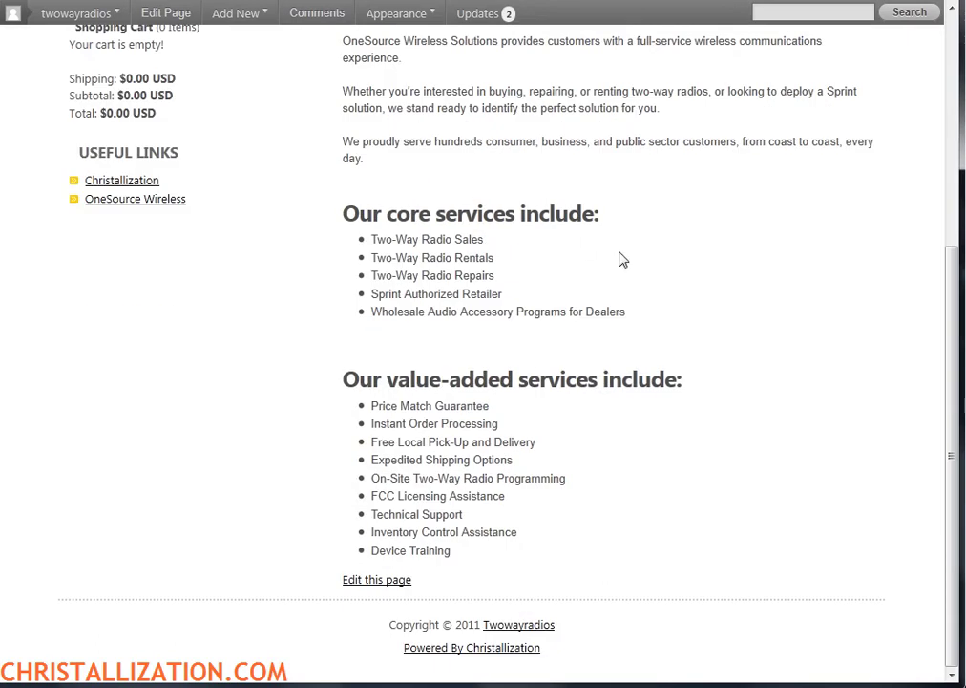
scroll(580, 275, up, 4)
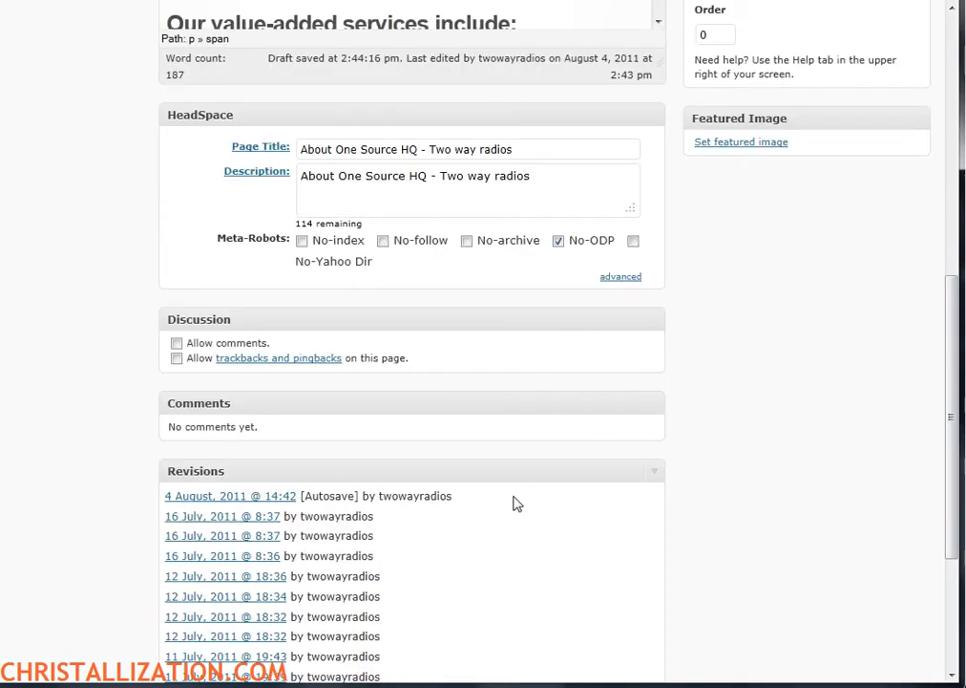
scroll(514, 502, down, 2)
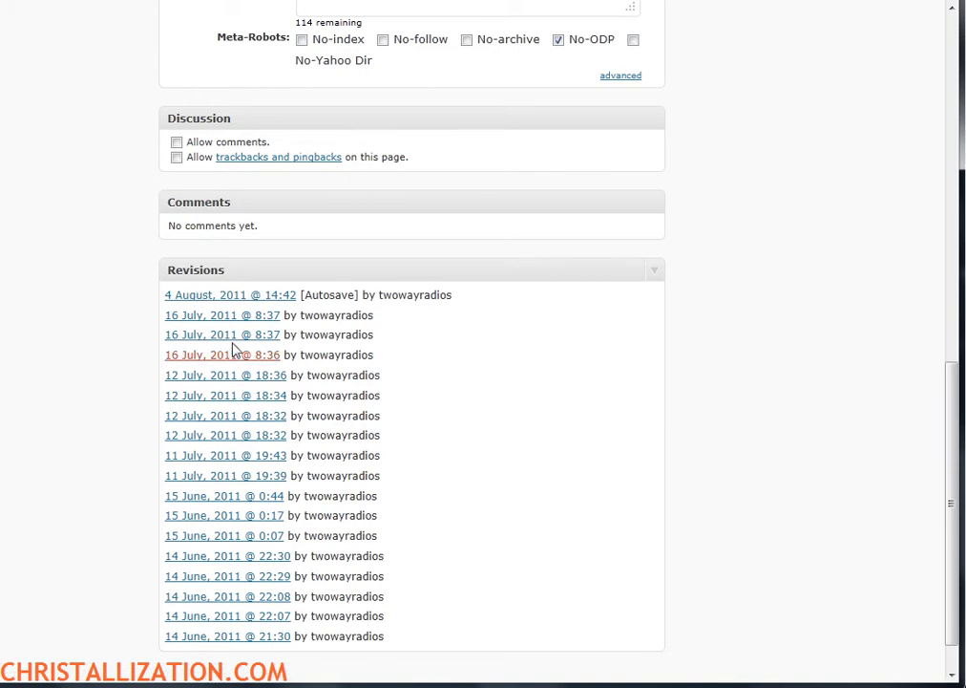
scroll(235, 387, up, 10)
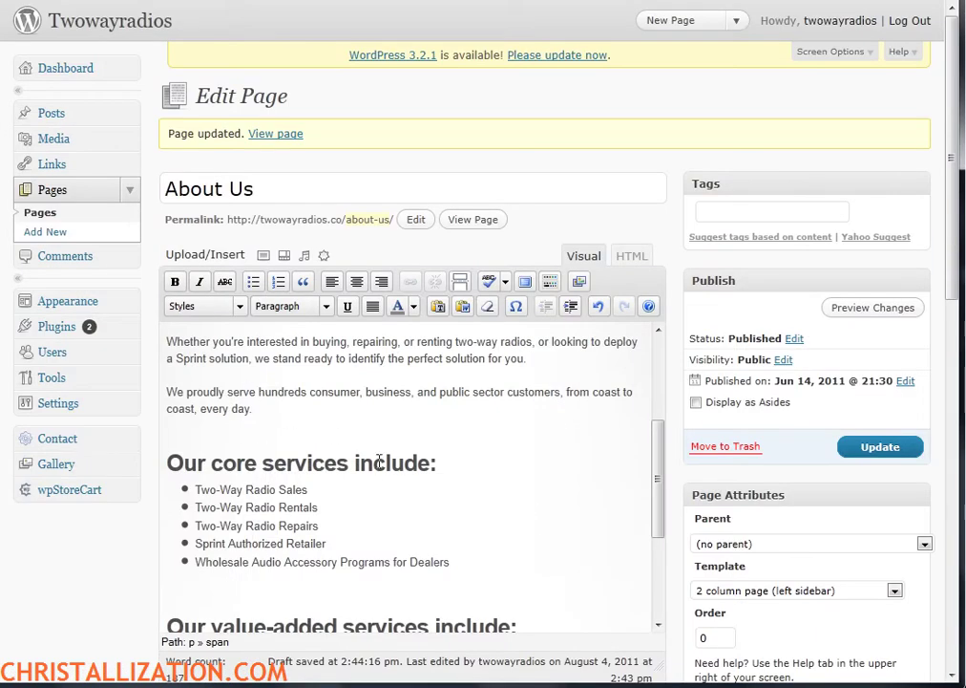
click(444, 462)
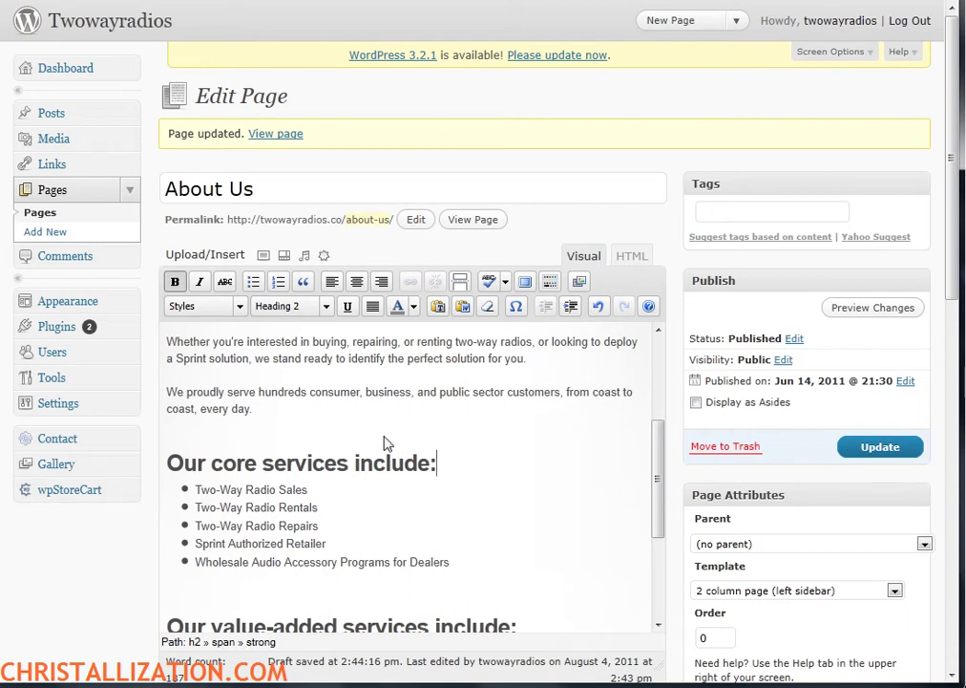
scroll(563, 516, down, 4)
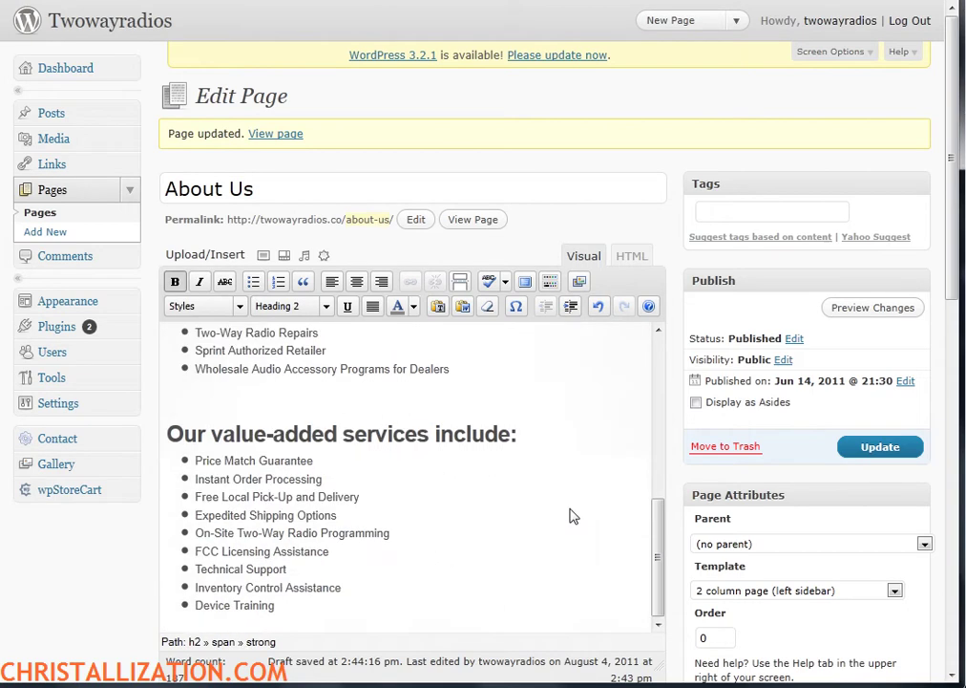
scroll(565, 516, down, 10)
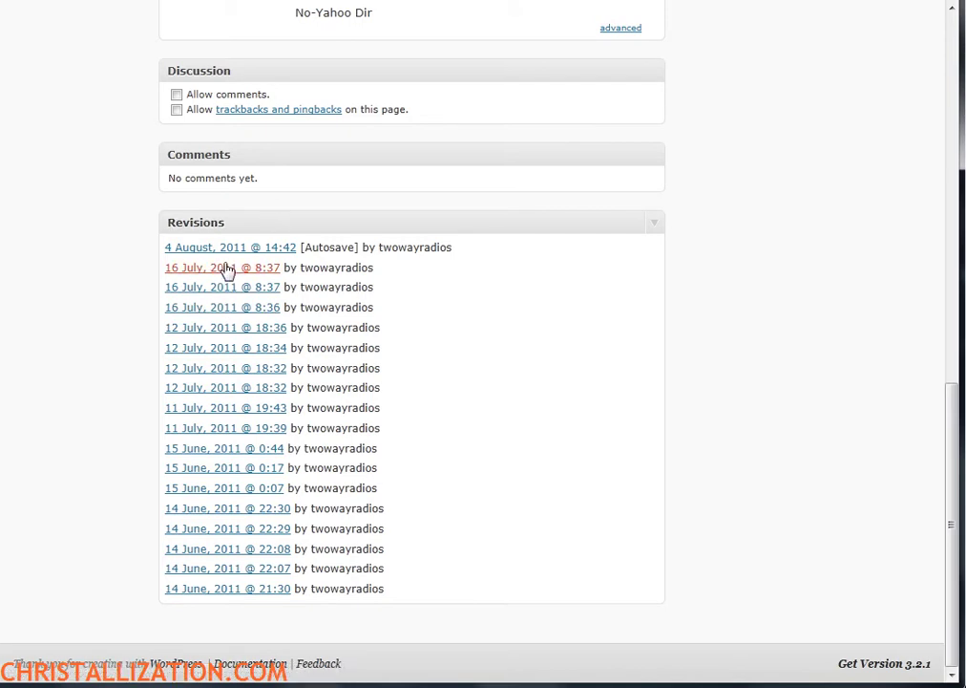
Update the About Us page with the new HeadSpace settings.
scroll(681, 415, up, 15)
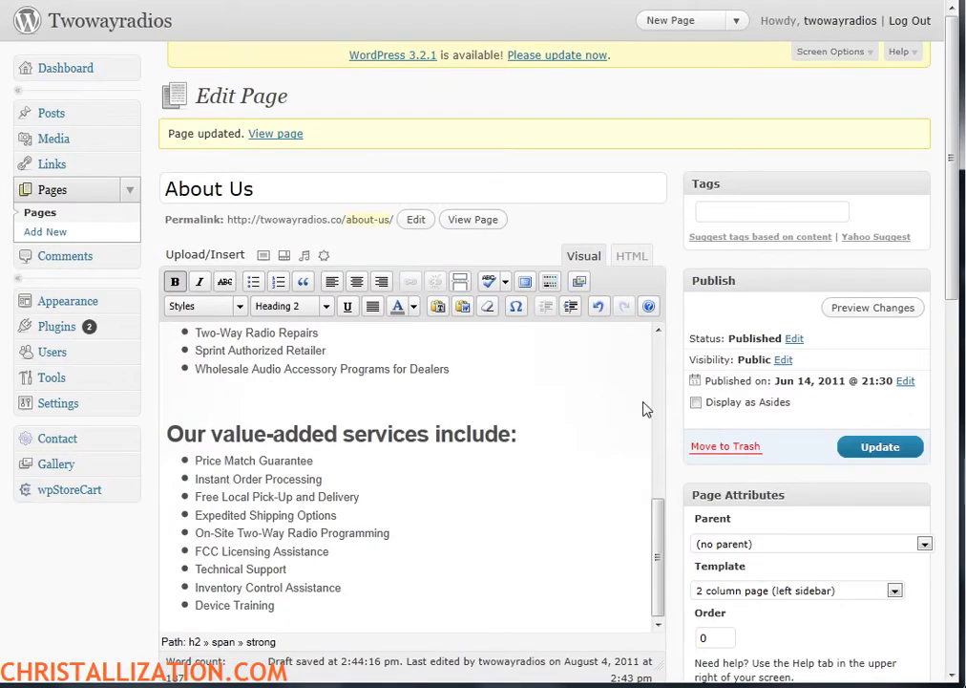
click(657, 399)
click(864, 451)
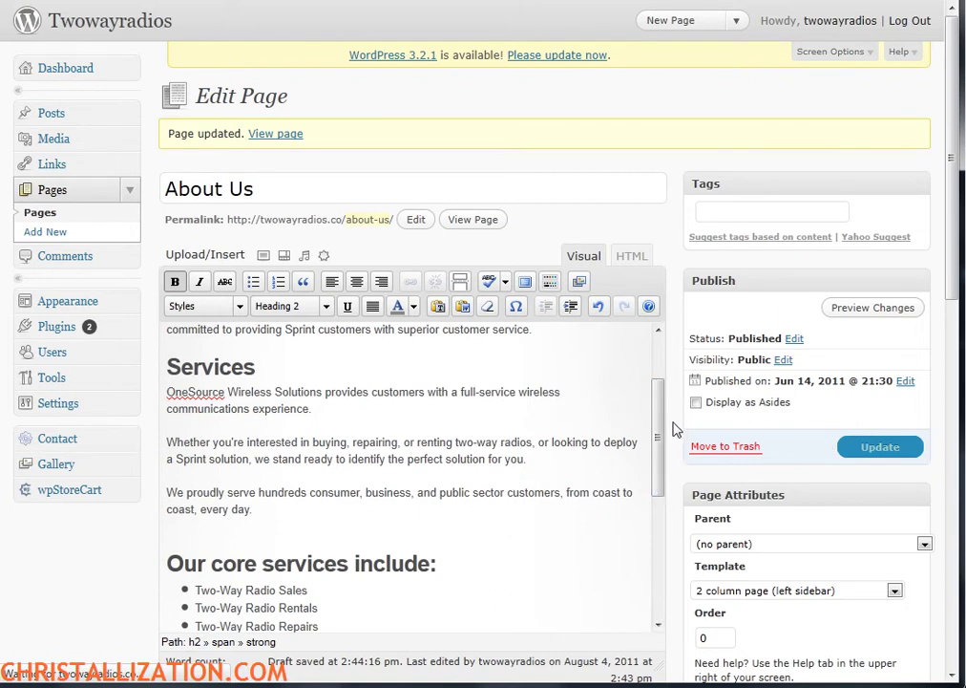
Open the 12 July, 2011 @ 18:34 revision from the About Us page's revision history.
scroll(670, 437, down, 8)
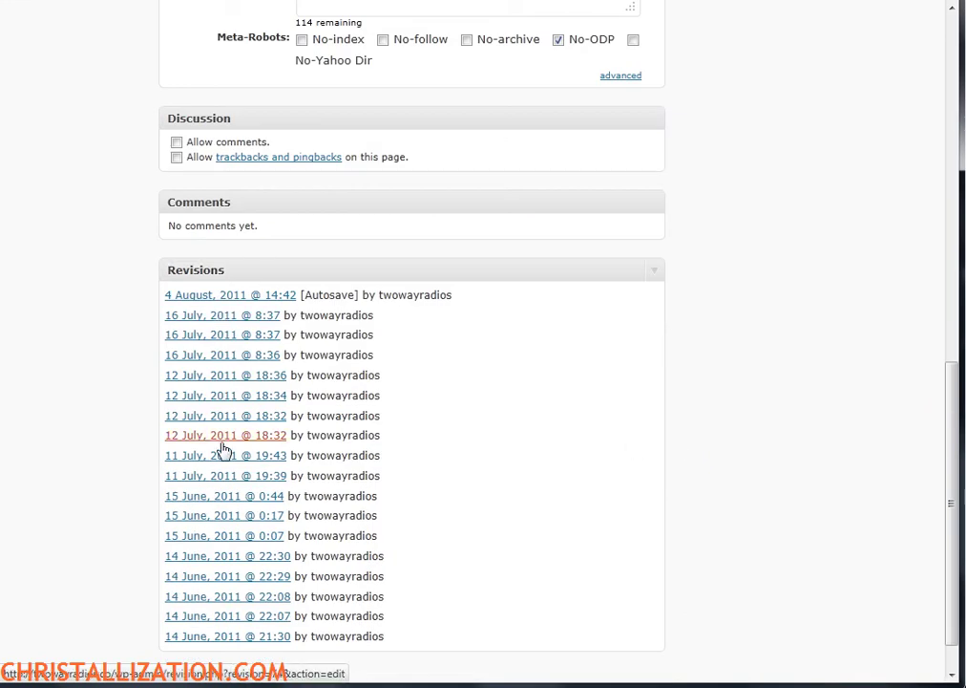
click(205, 296)
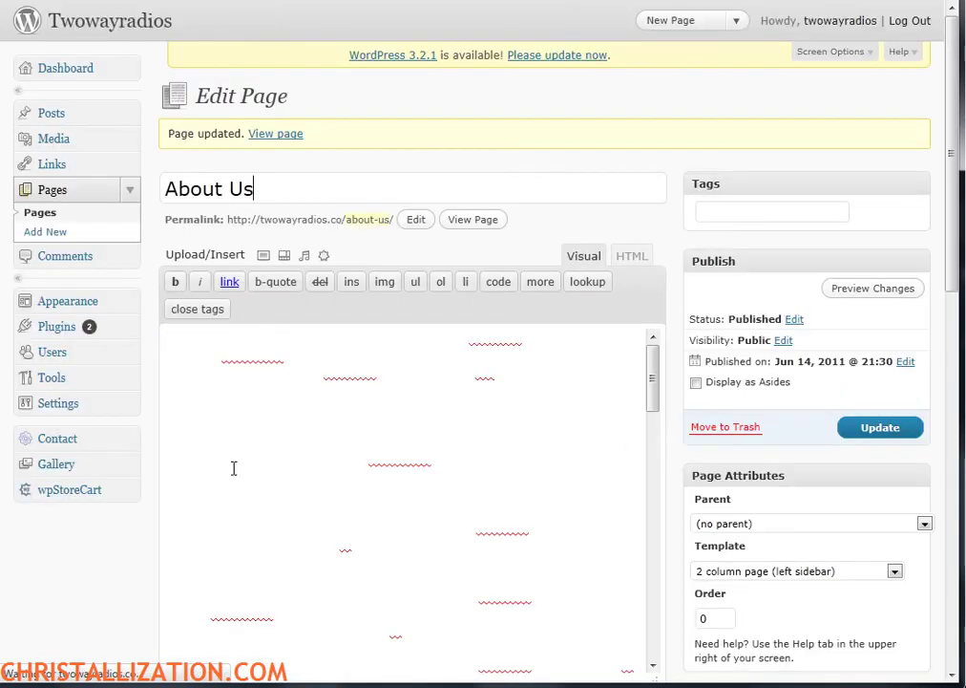
scroll(670, 457, down, 5)
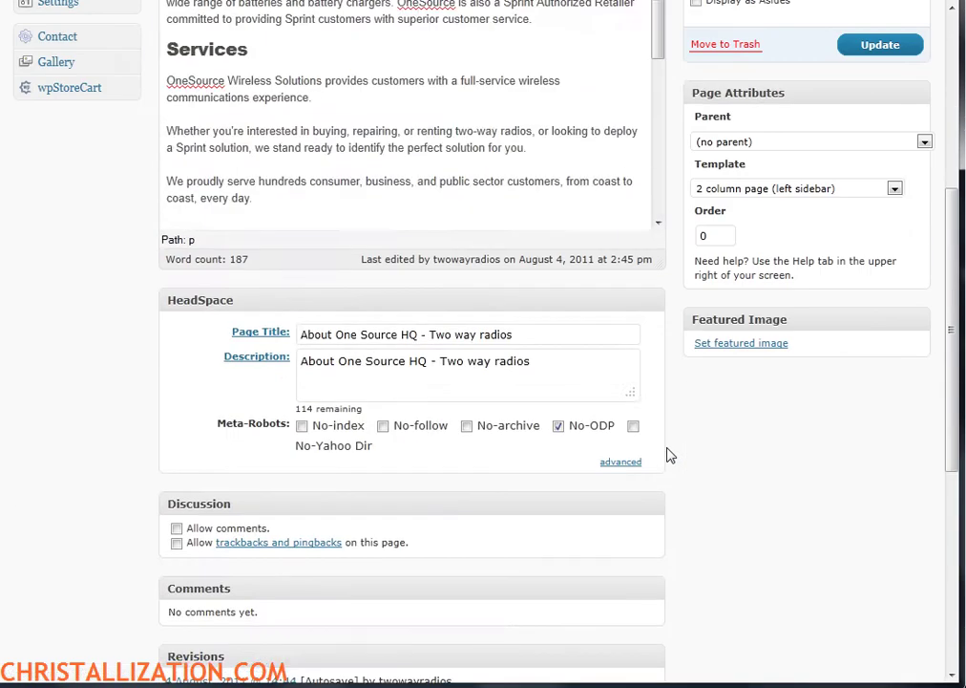
scroll(649, 468, down, 5)
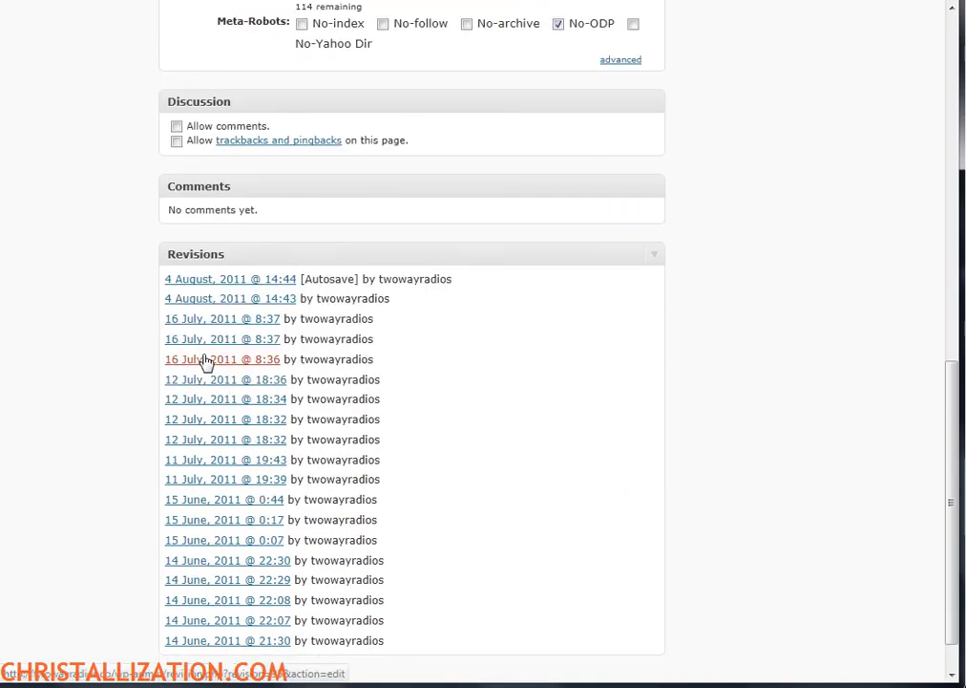
scroll(398, 414, up, 2)
scroll(177, 514, down, 1)
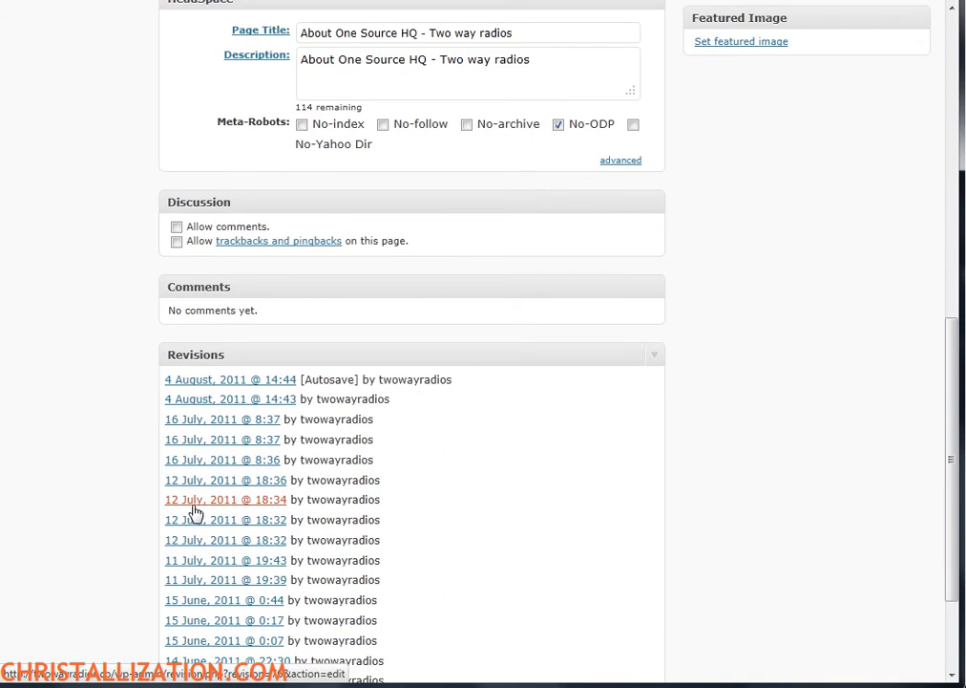
click(205, 502)
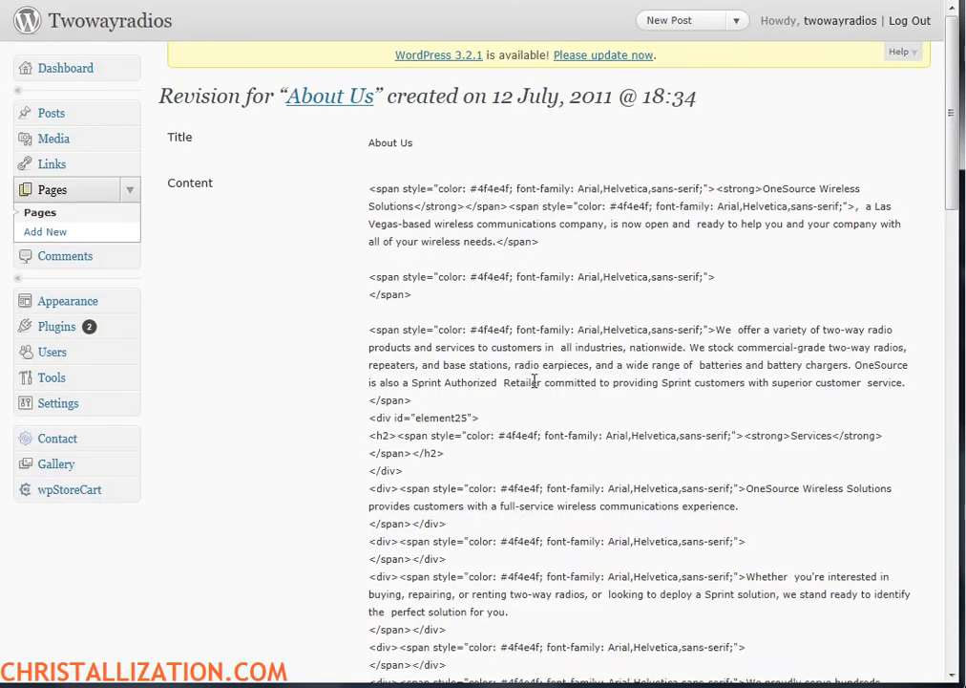
Examine the opened revision's content, creation date and the list of restorable revisions, and compare with the live About Us page.
scroll(537, 382, down, 2)
scroll(542, 382, down, 10)
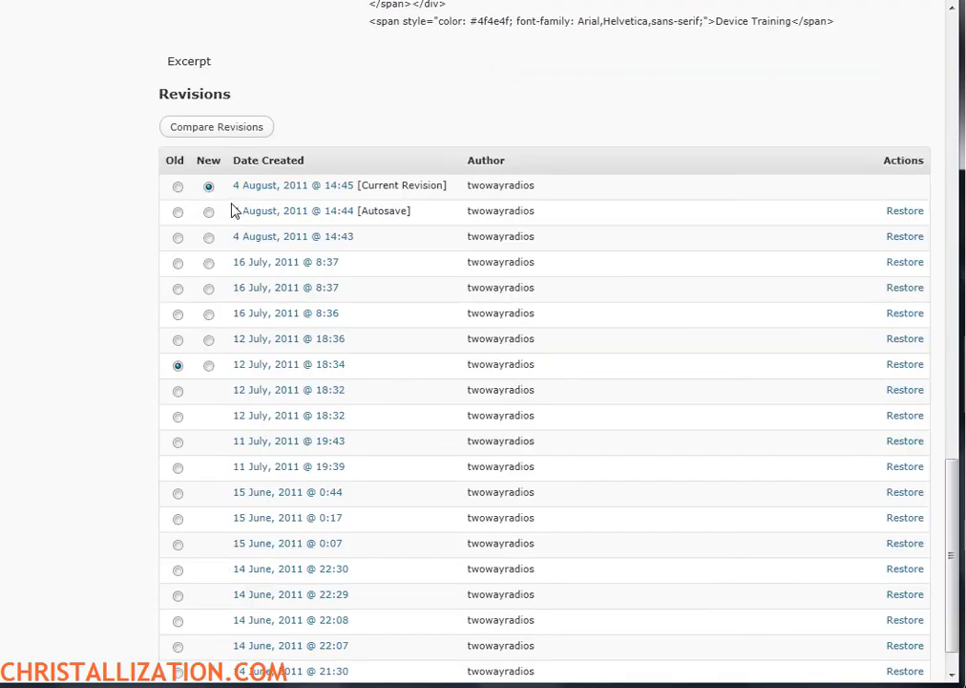
scroll(674, 163, up, 5)
scroll(674, 164, up, 1)
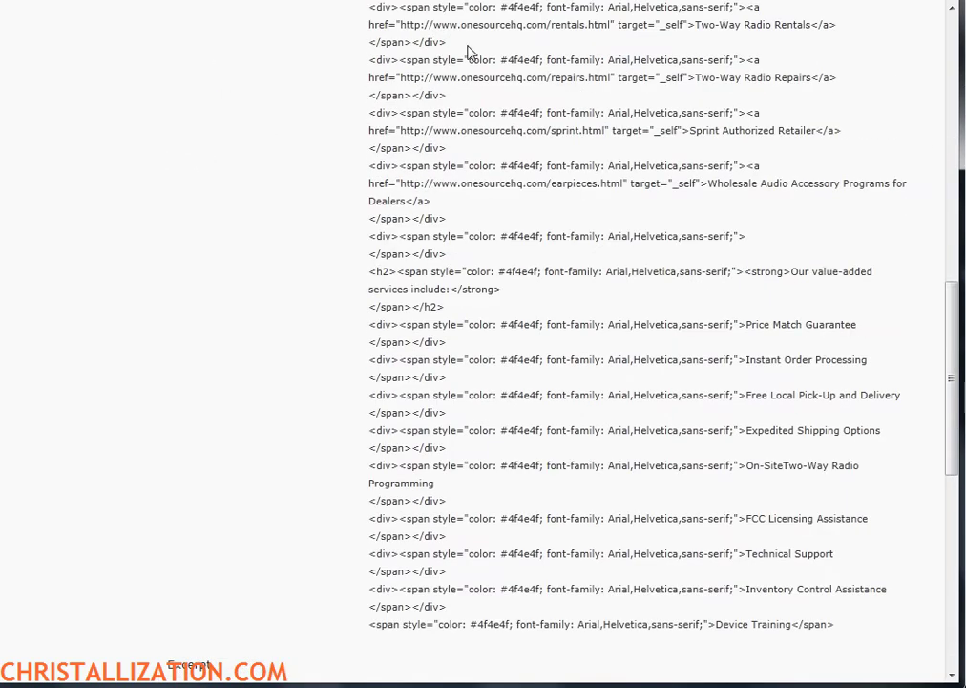
scroll(448, 272, up, 9)
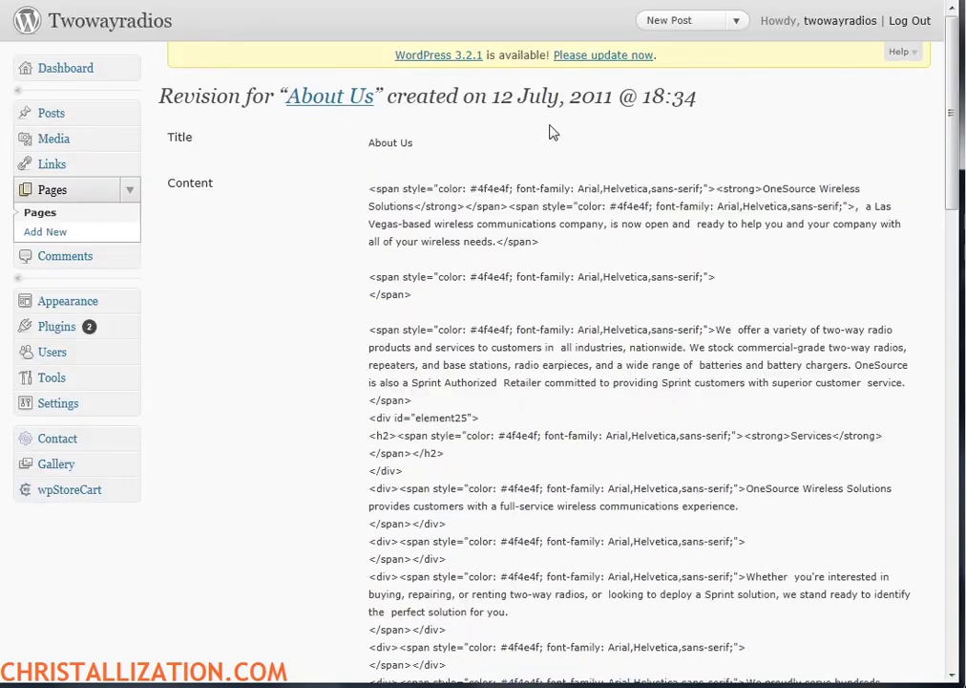
drag(570, 96, 394, 97)
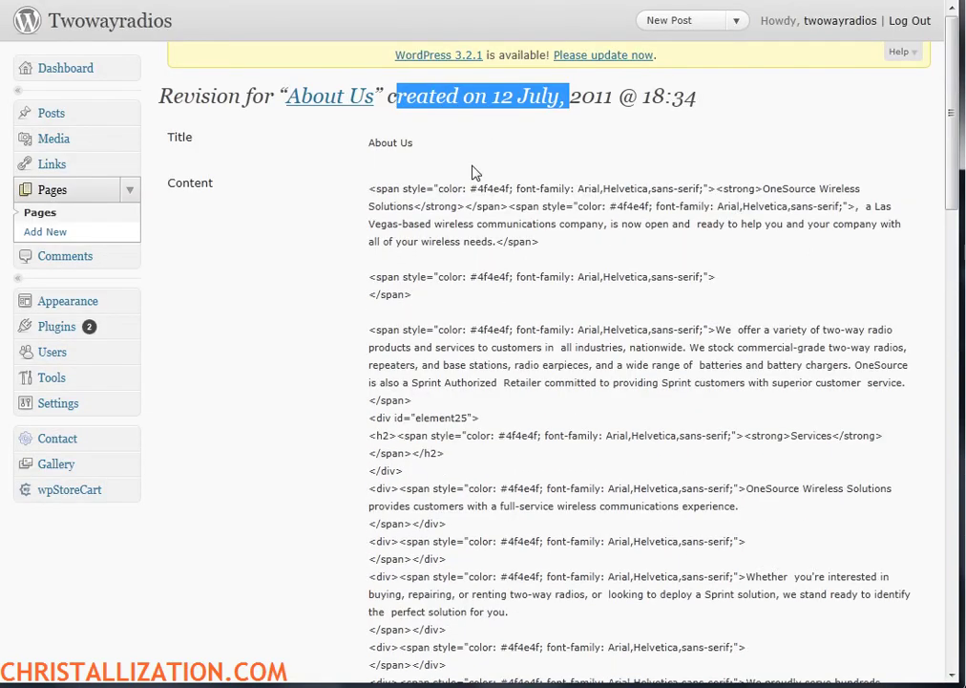
scroll(576, 335, down, 10)
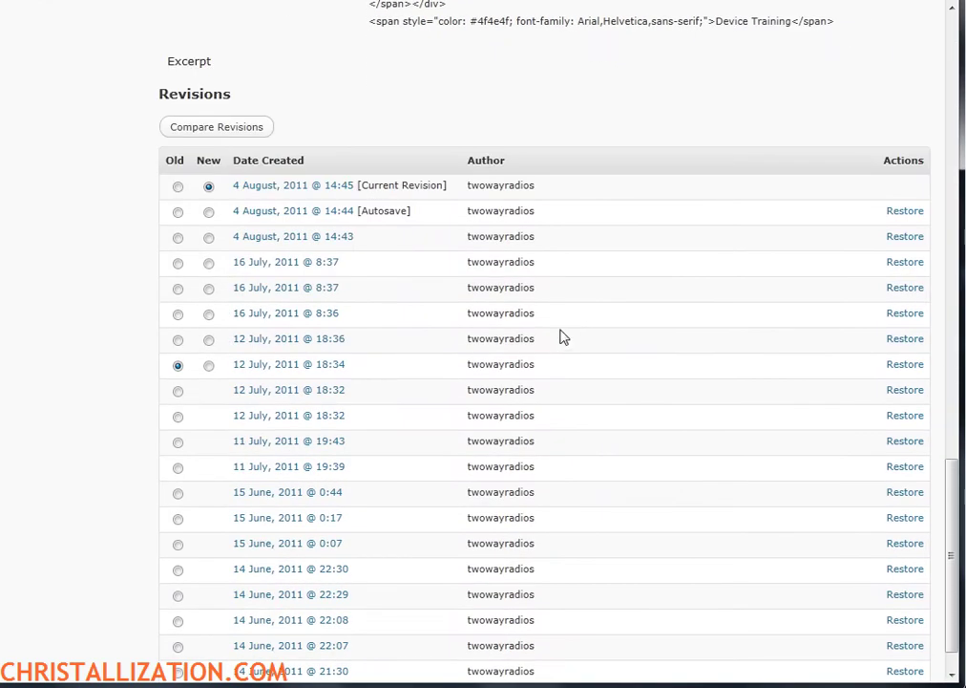
scroll(514, 337, up, 1)
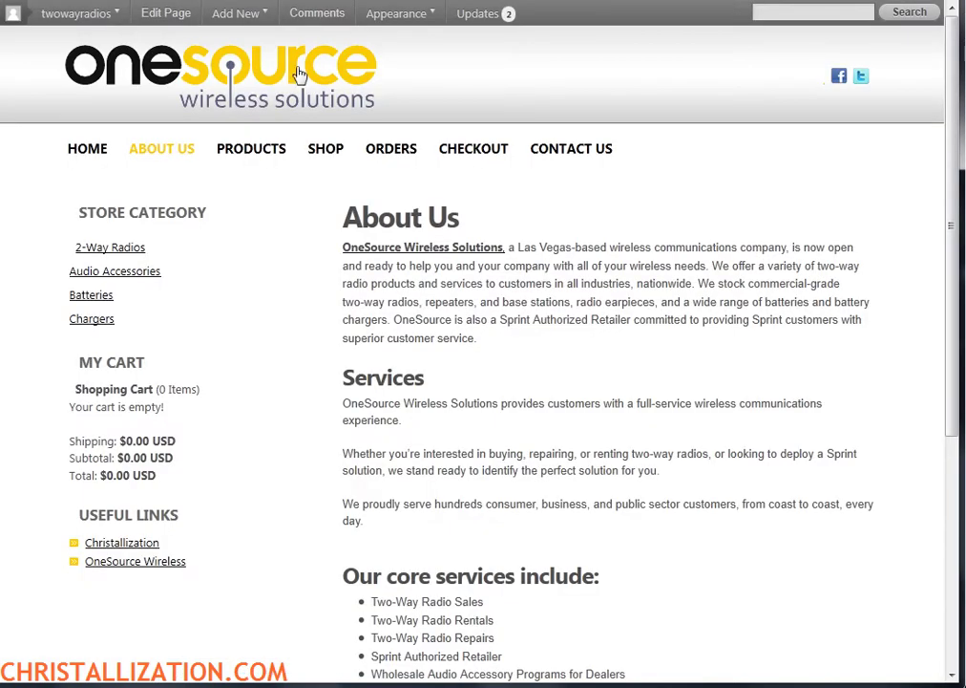
mouse_move(235, 14)
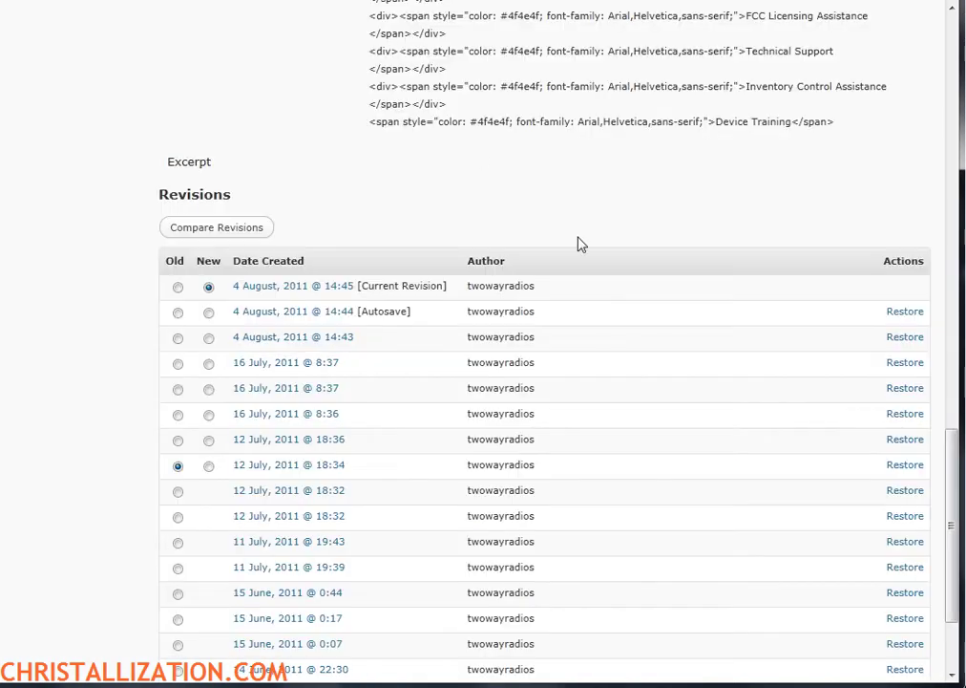
Examine the opened revision's content and, back in the page editor, the About Us text, HeadSpace settings and revision history.
scroll(577, 249, up, 15)
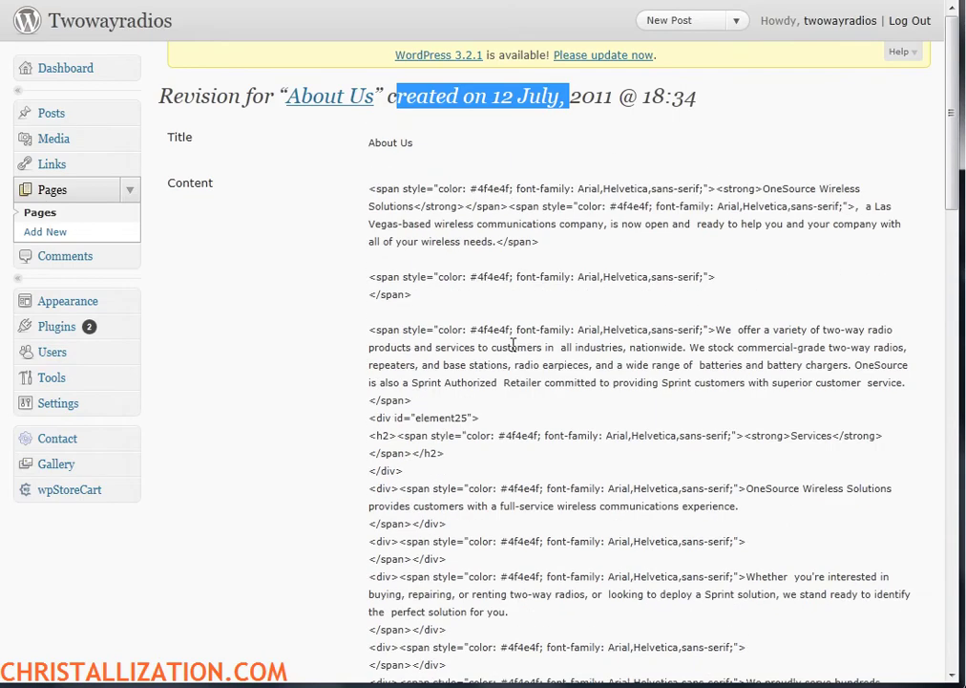
click(478, 241)
scroll(554, 587, down, 15)
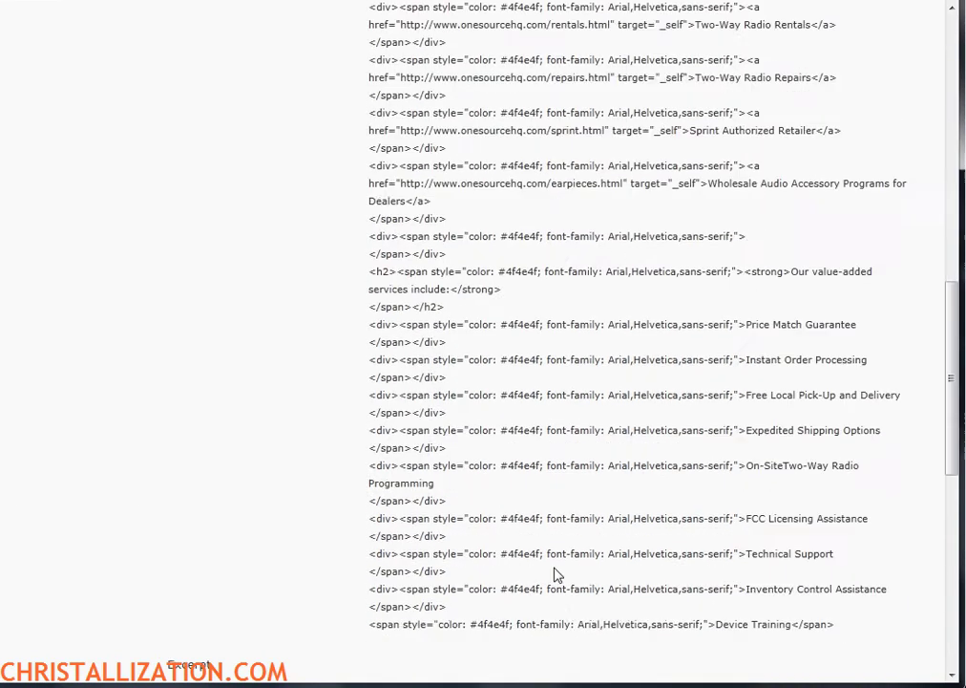
scroll(561, 575, down, 3)
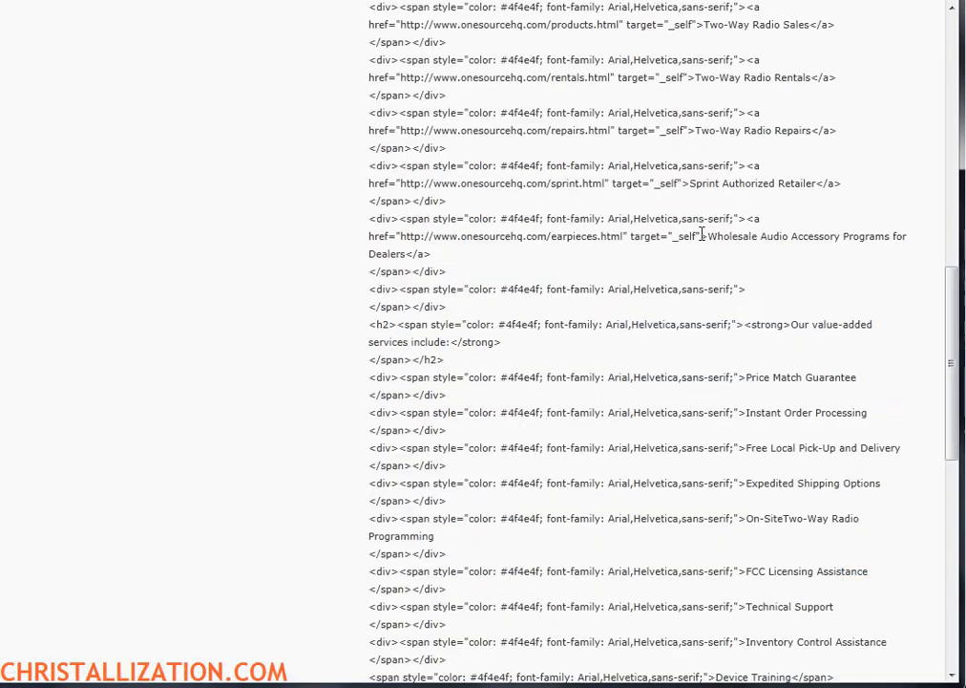
scroll(557, 235, up, 10)
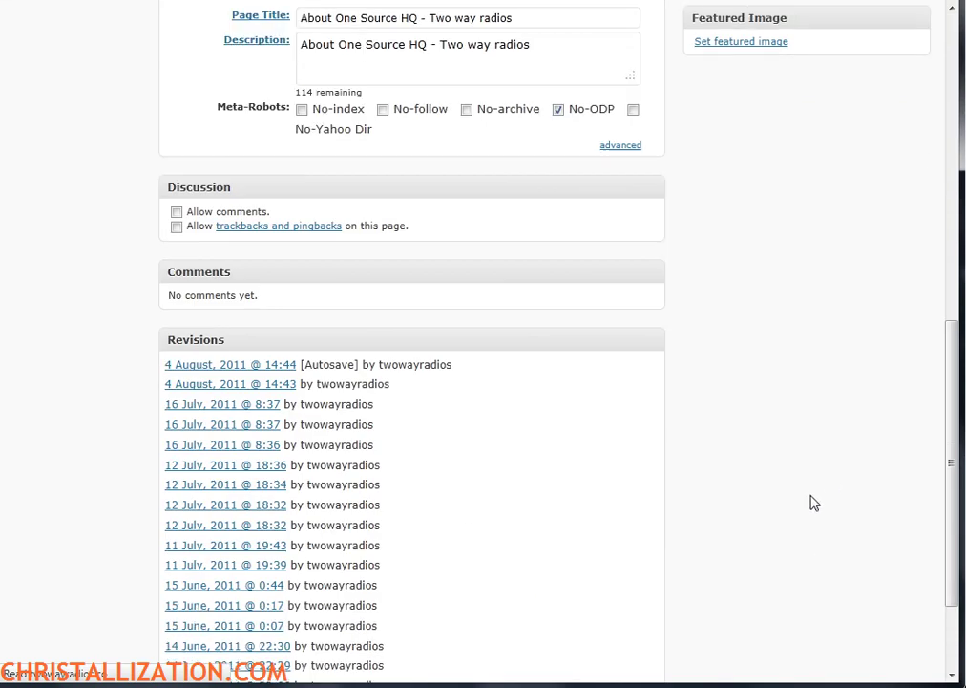
scroll(815, 487, up, 10)
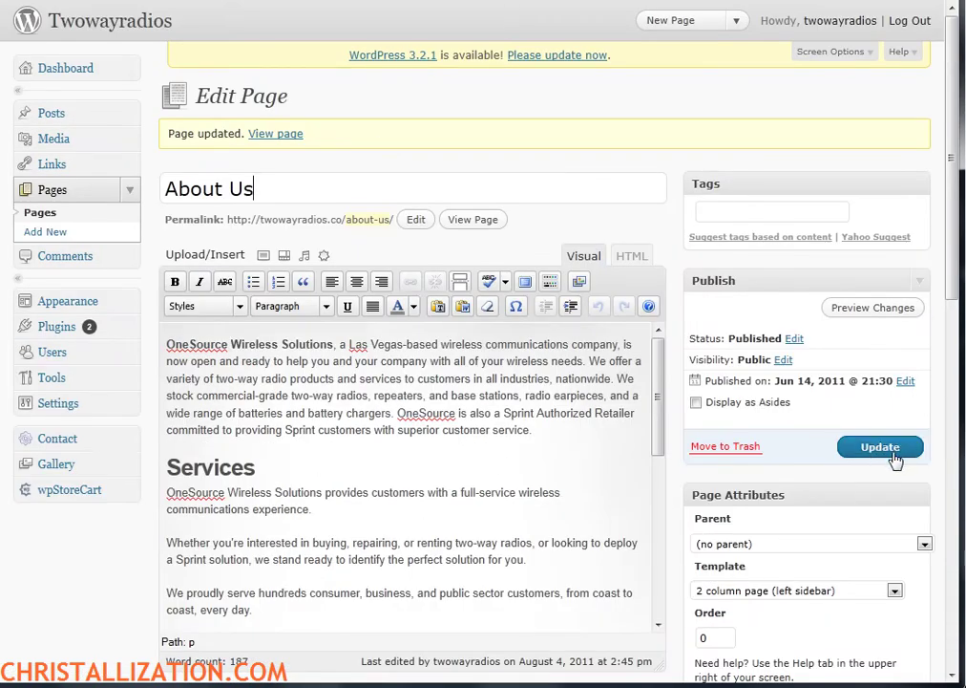
scroll(572, 433, down, 8)
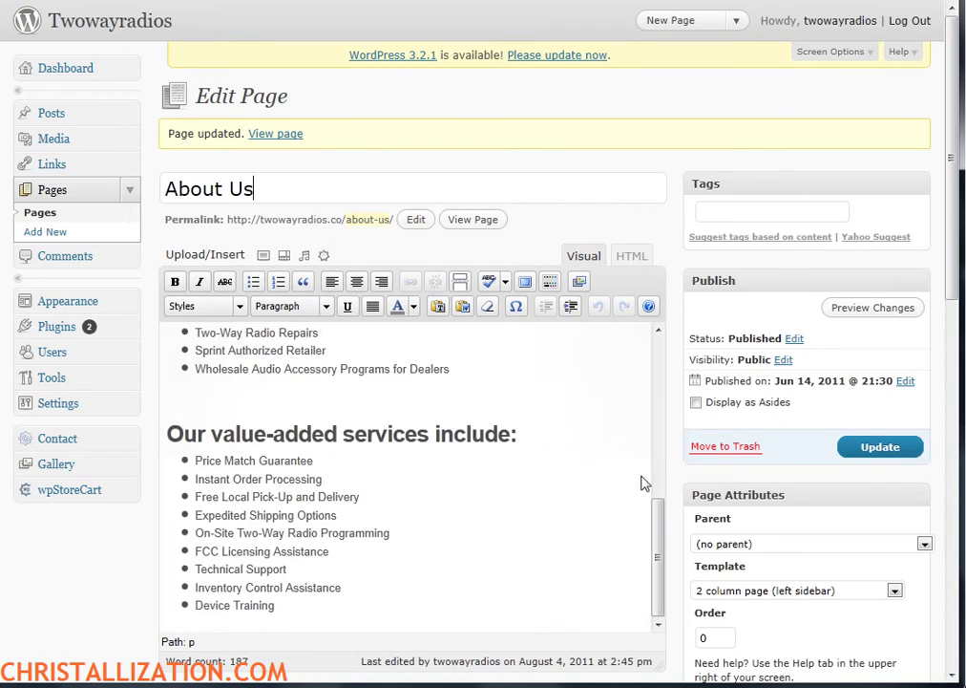
scroll(668, 401, up, 3)
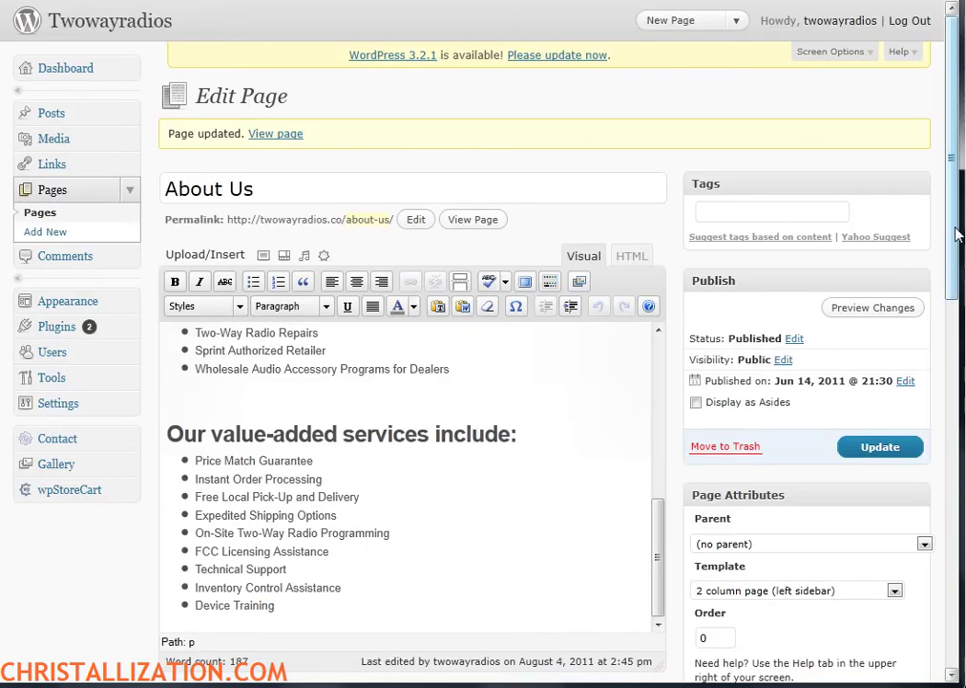
scroll(901, 285, down, 3)
scroll(901, 286, up, 2)
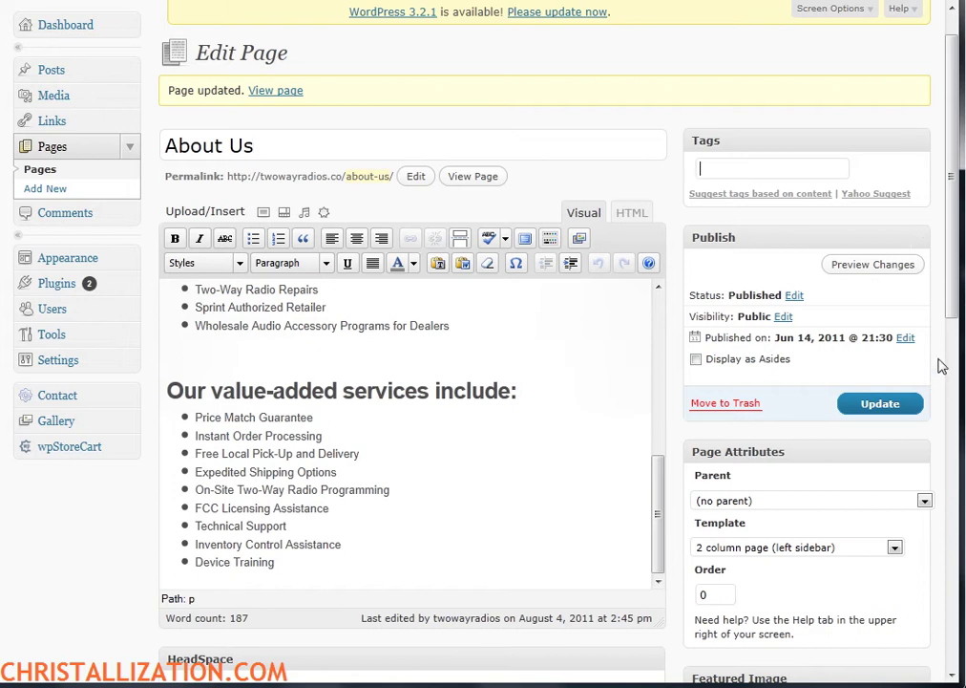
drag(951, 317, 956, 470)
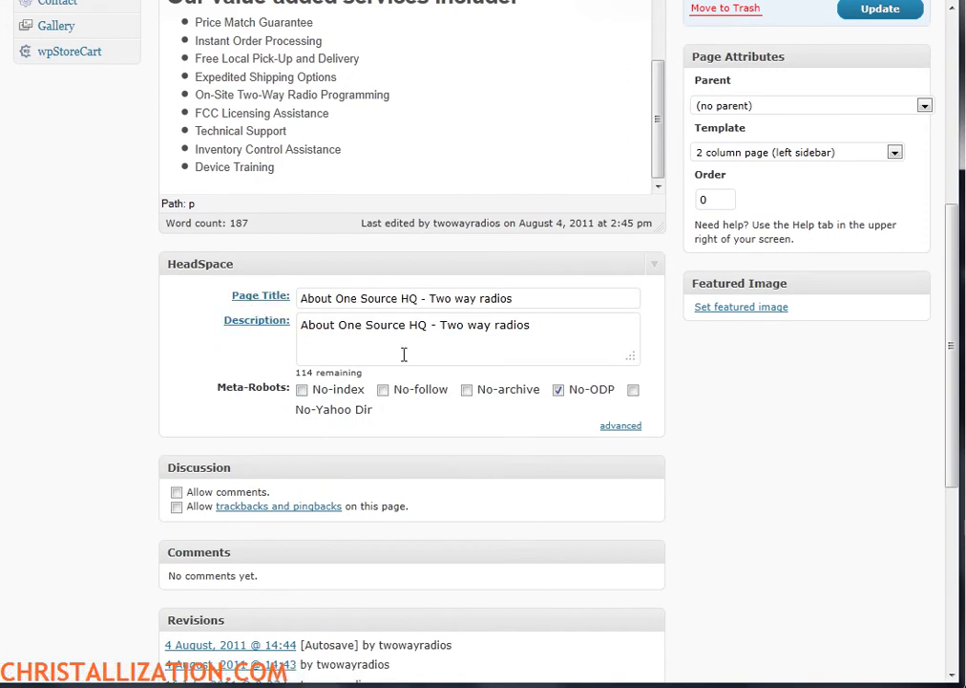
Enter the page tags "about us, about two way radios, two way radios about" and request tag suggestions based on the content.
scroll(673, 373, up, 5)
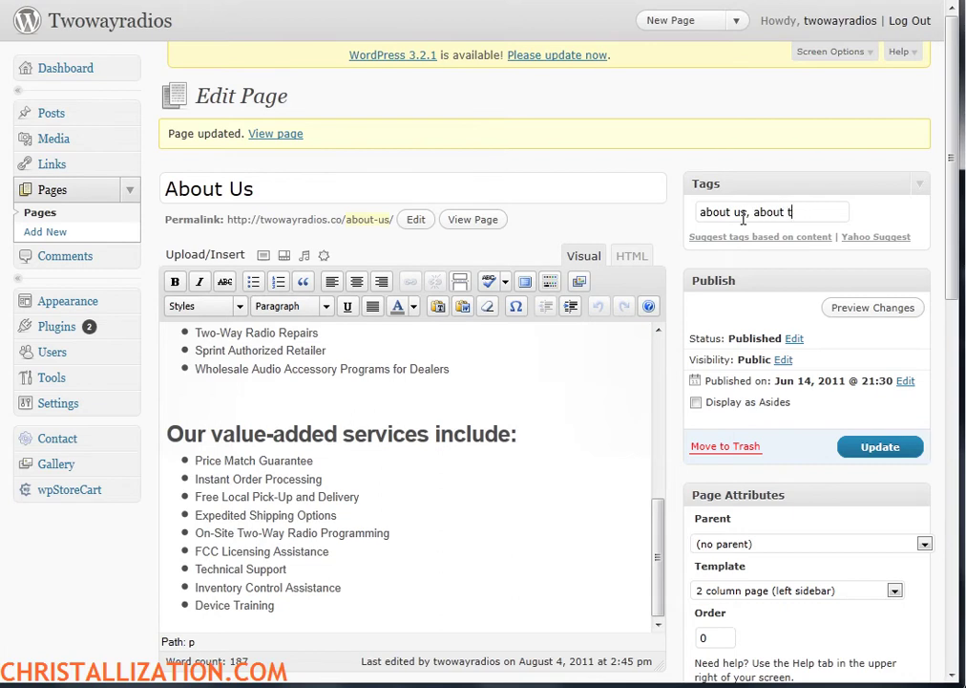
text(radios)
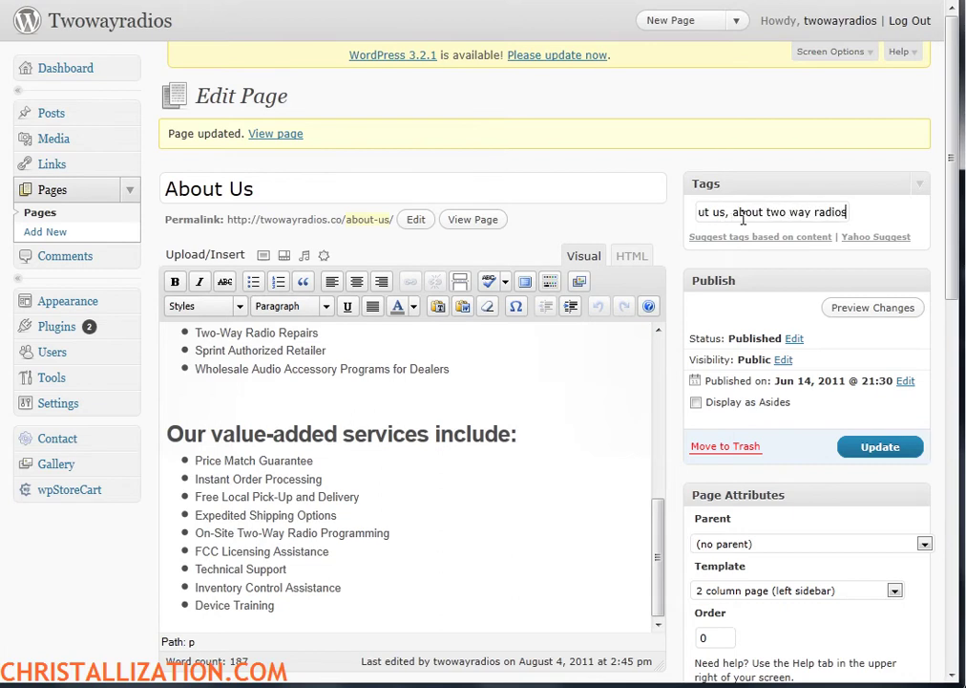
text(, two way radios about)
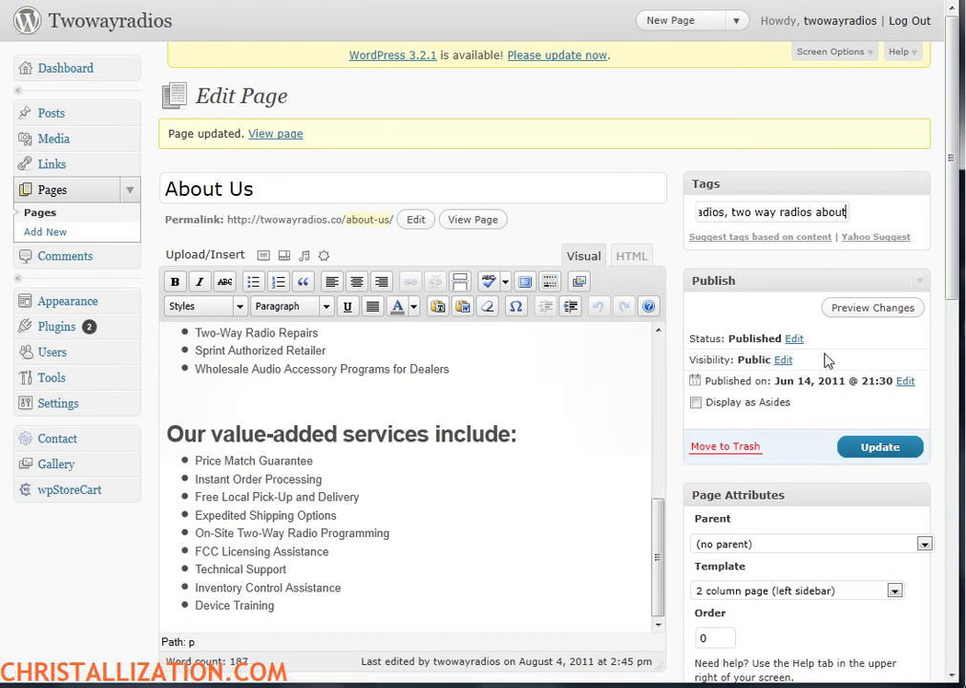
click(772, 239)
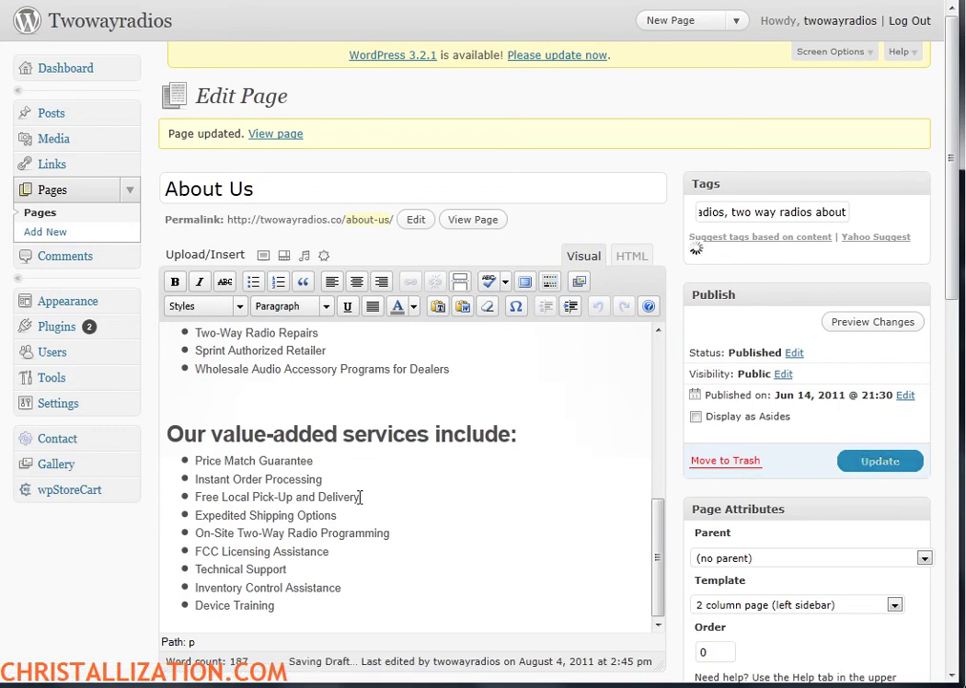
Try Draft as the About Us page's publishing status and return the selection to Published.
drag(659, 545, 658, 457)
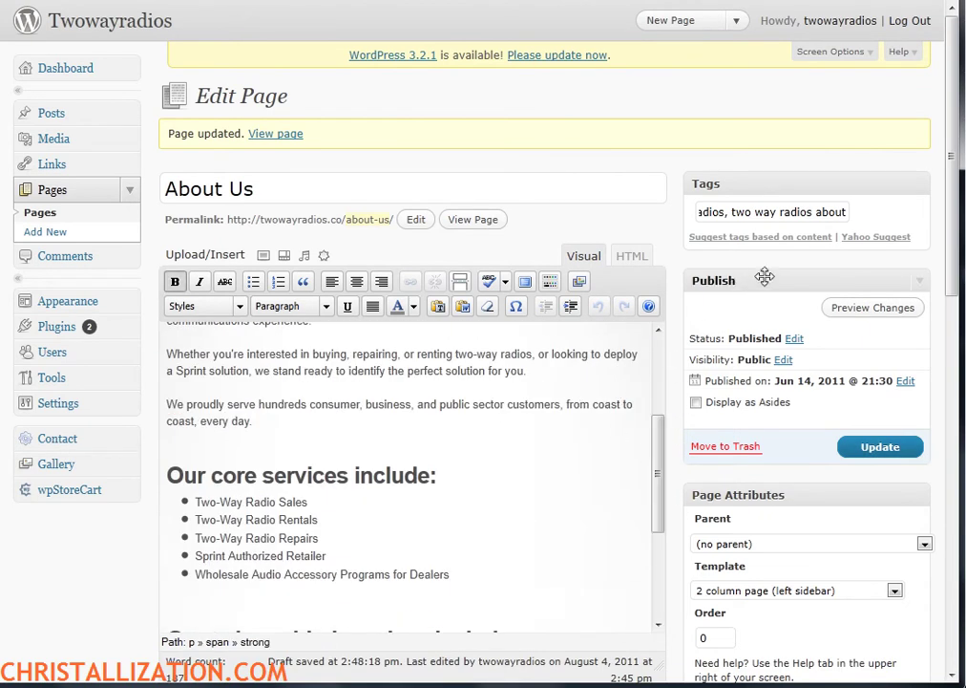
scroll(816, 456, down, 2)
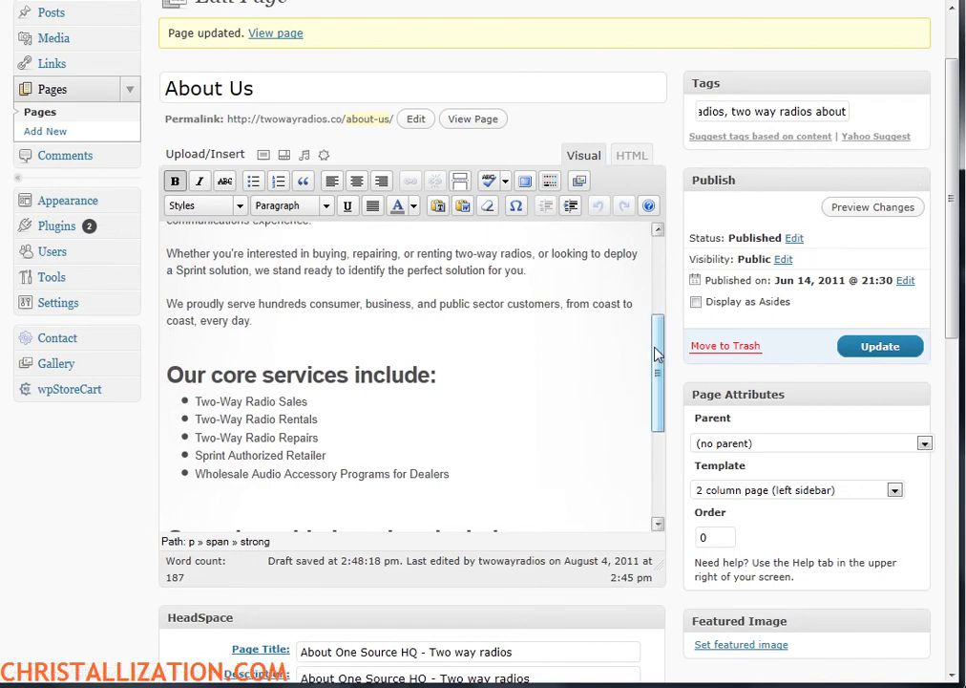
drag(657, 353, 658, 269)
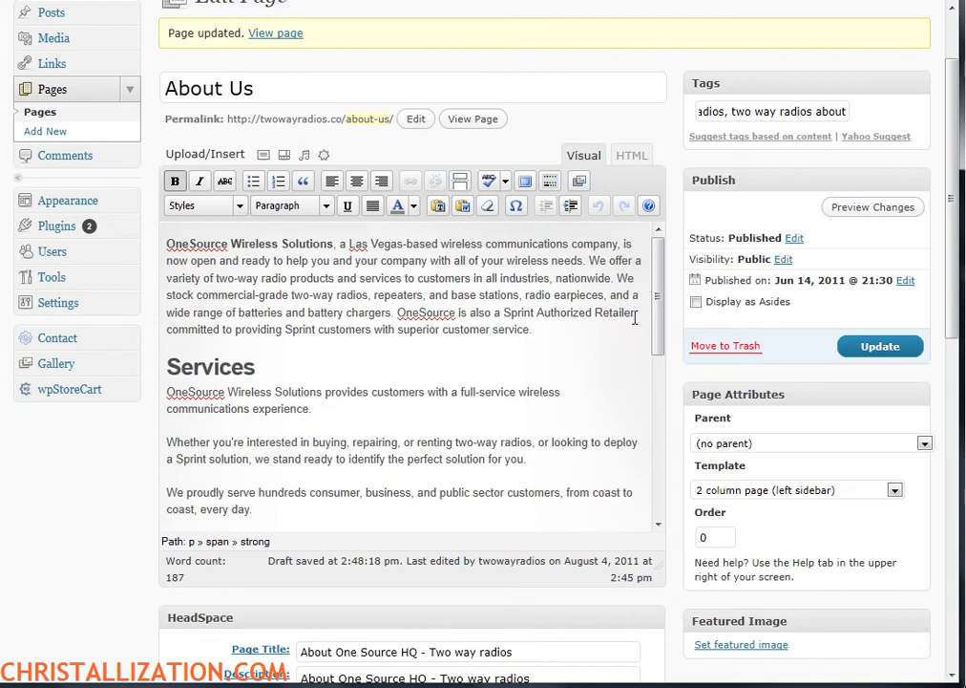
click(794, 240)
click(780, 258)
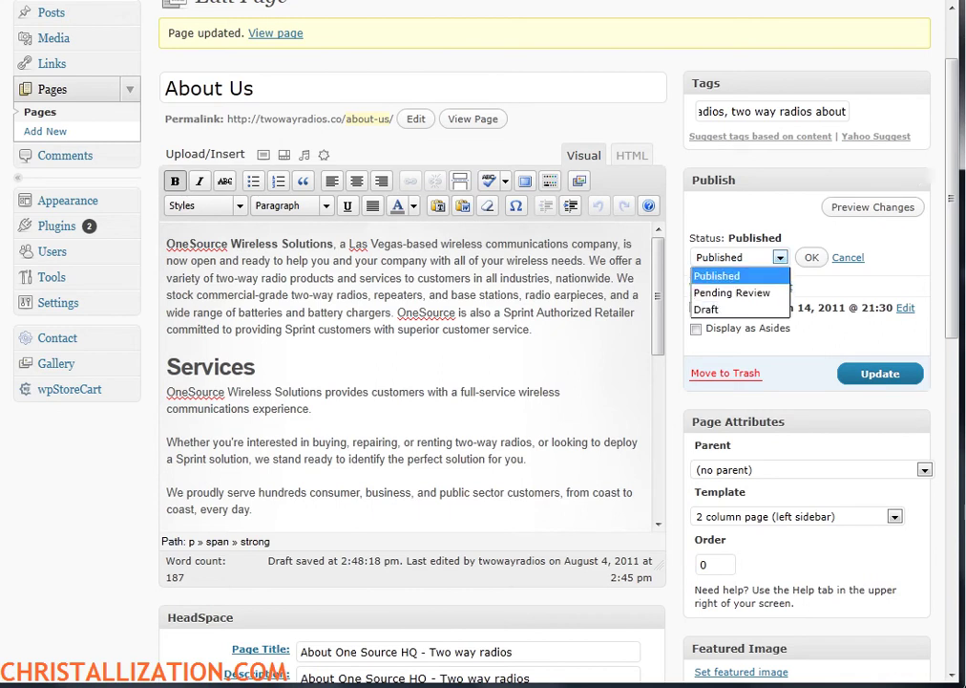
click(740, 276)
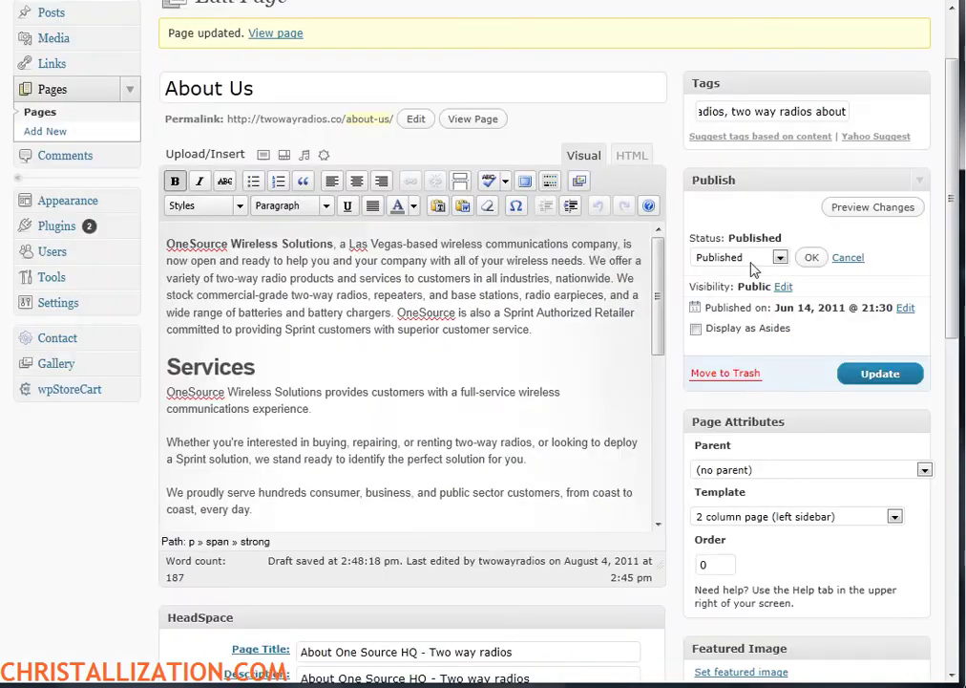
click(780, 258)
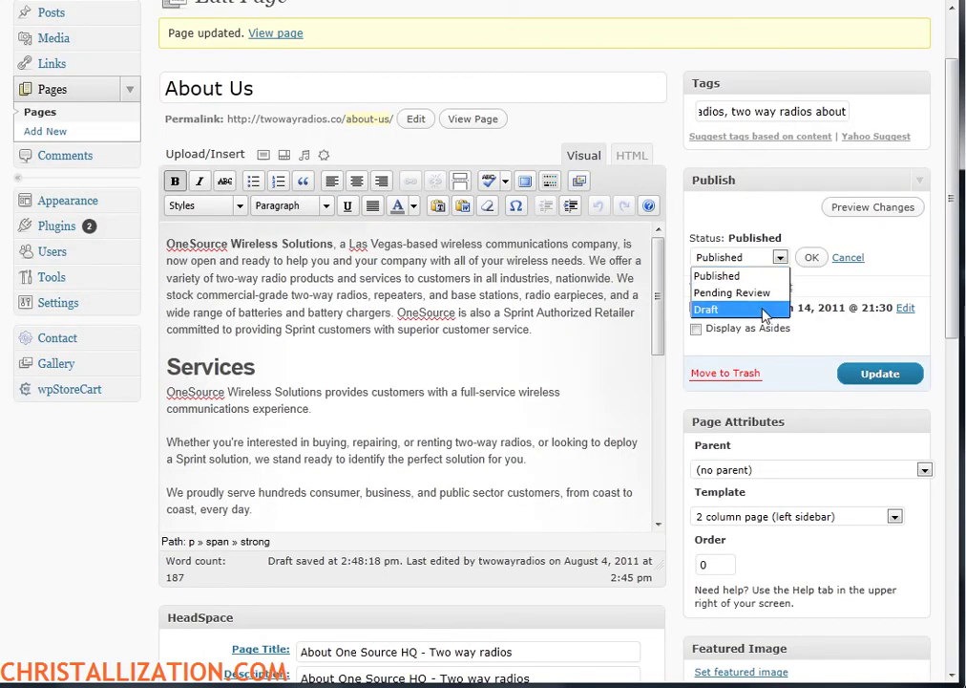
click(763, 310)
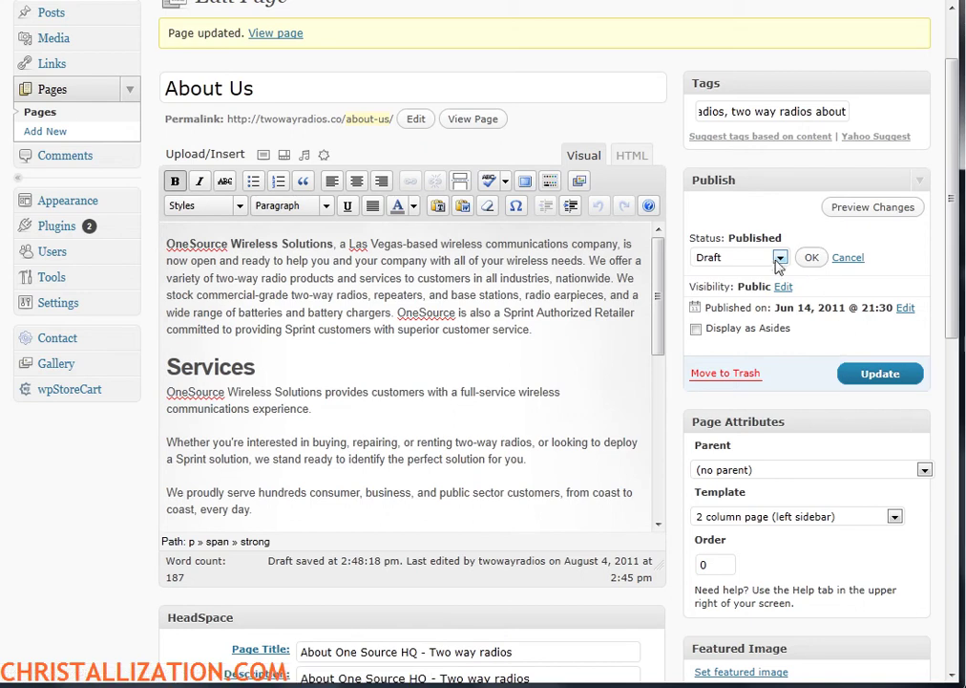
click(780, 258)
click(775, 276)
View the live About Us page, and inspect the page's visibility options after cancelling the status edit.
click(382, 2)
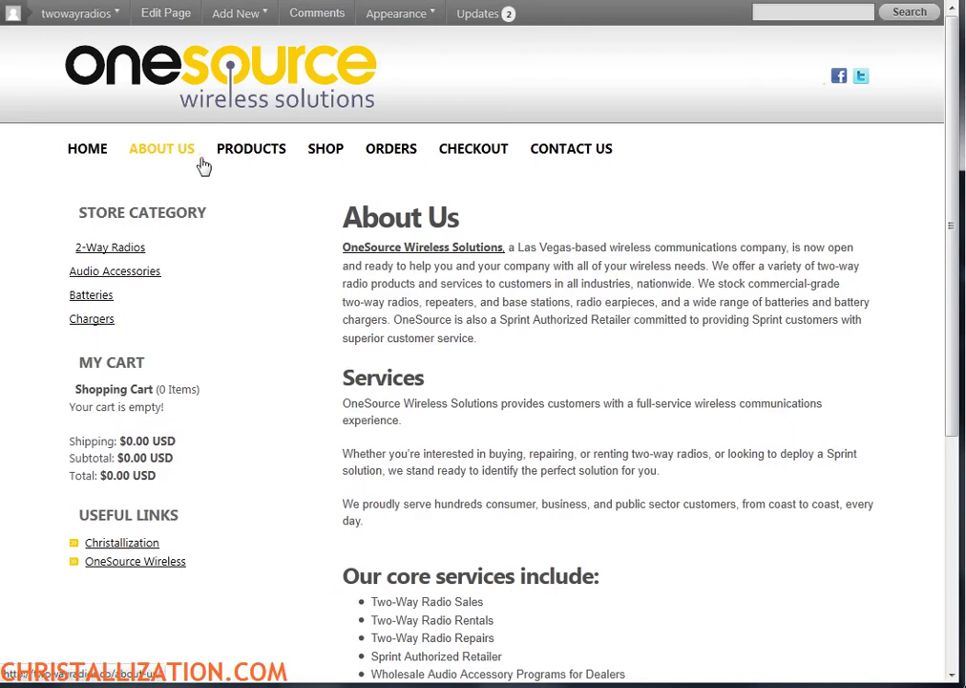
key(ctrl+Tab)
drag(657, 336, 671, 477)
scroll(168, 356, up, 10)
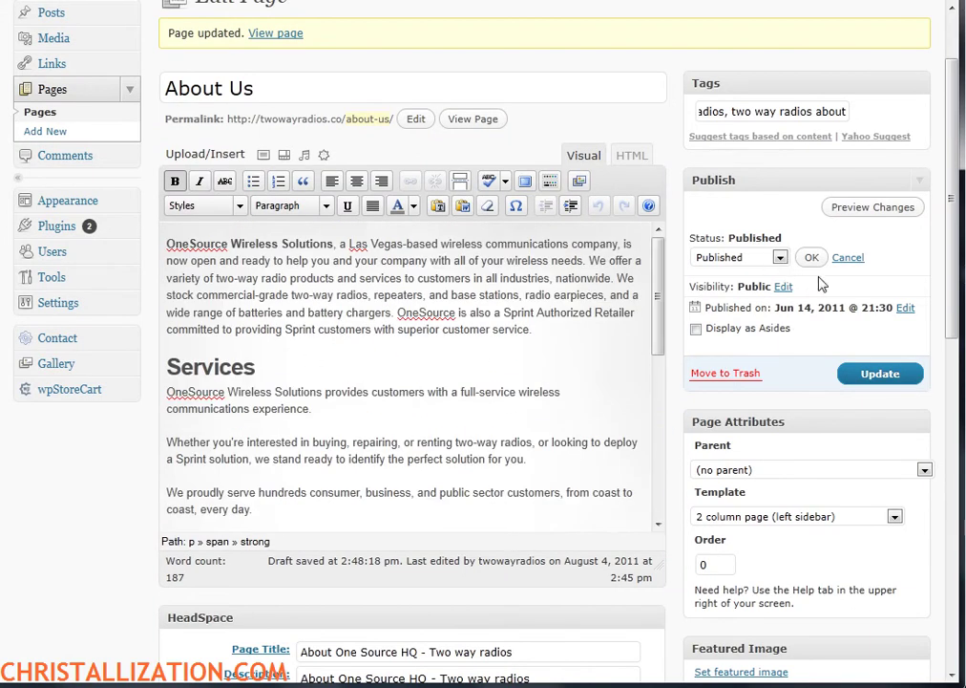
click(847, 257)
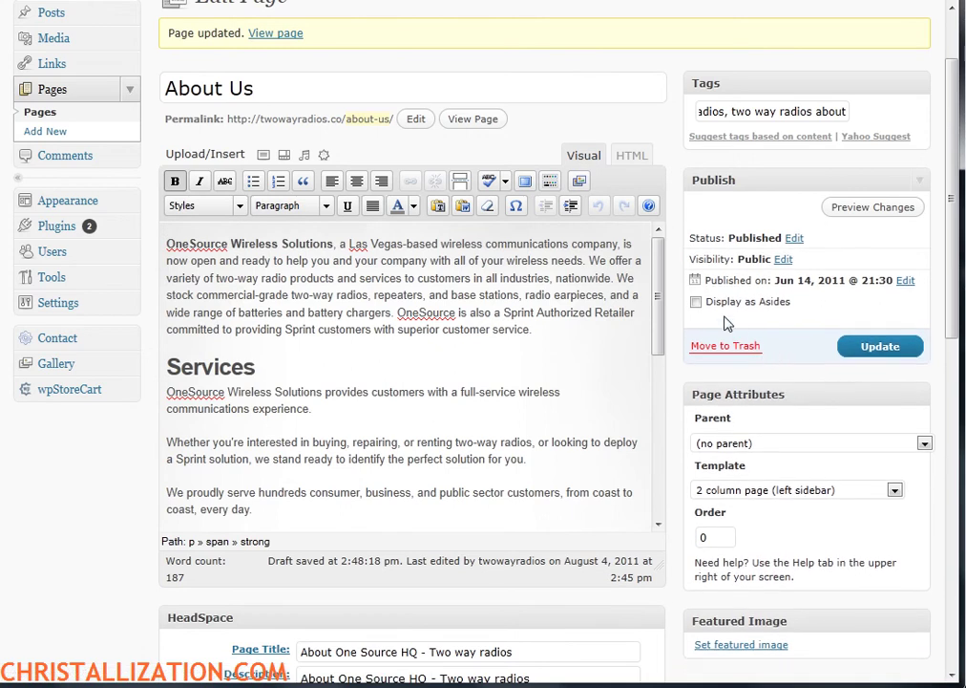
click(783, 260)
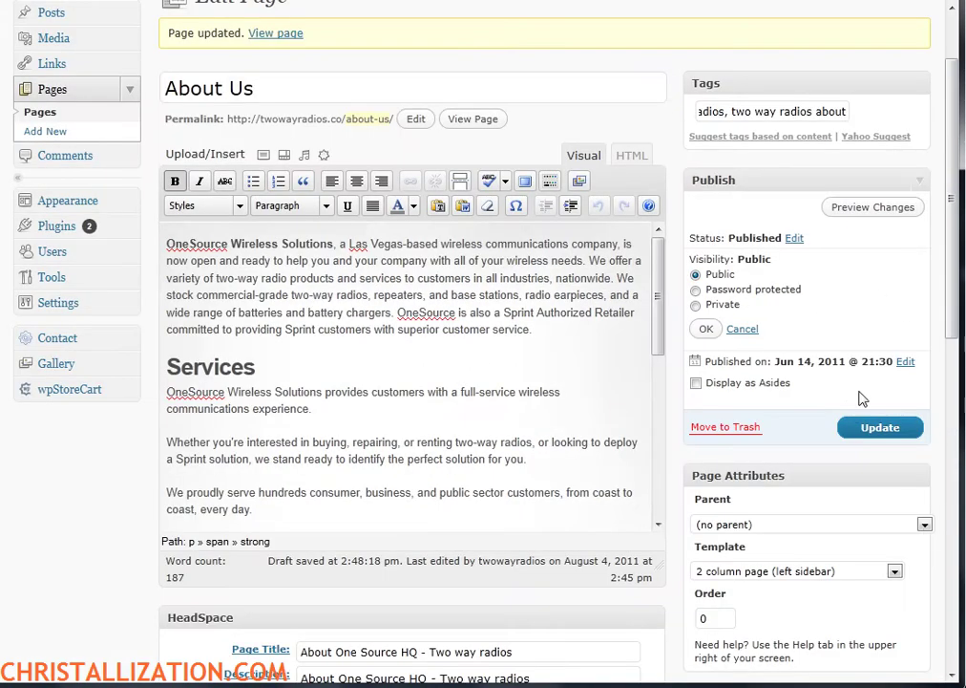
click(742, 328)
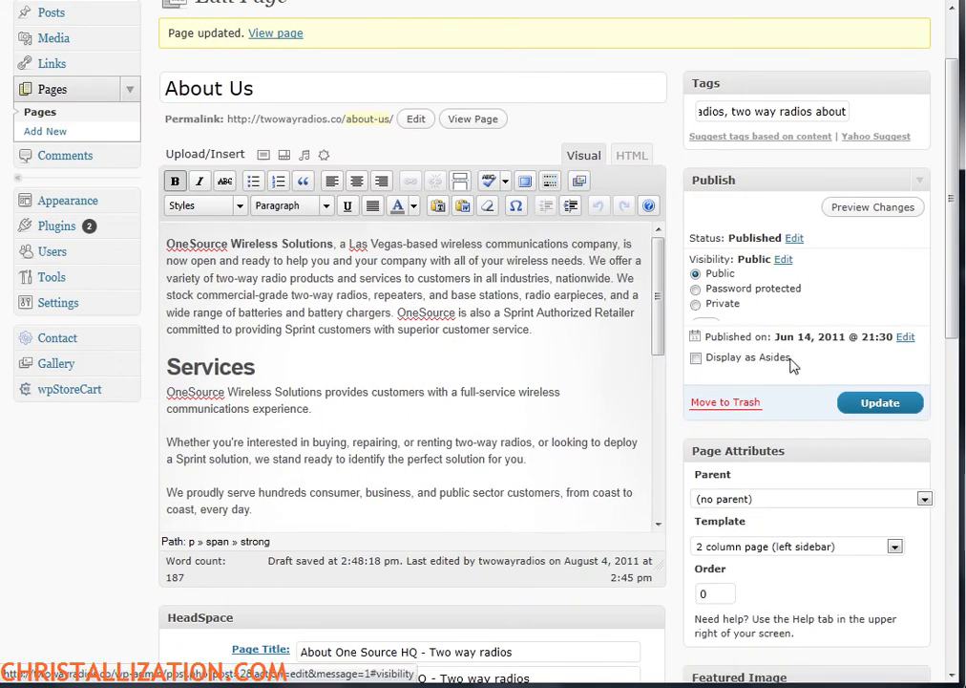
Update the About Us page with Products as its parent and check the About Us and Products menu items on the live site.
scroll(831, 430, down, 2)
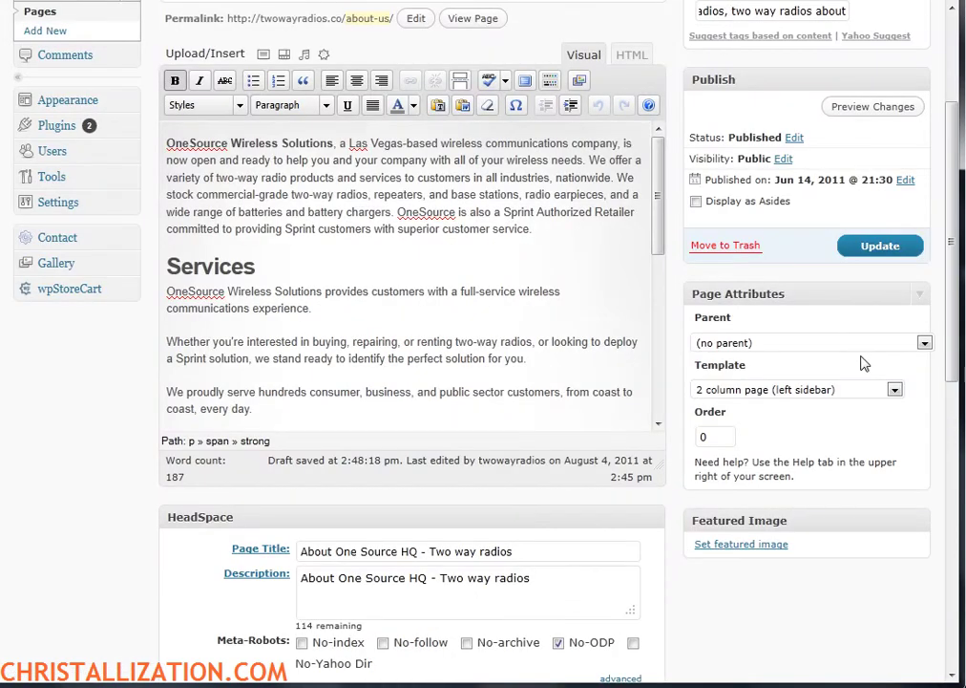
click(857, 345)
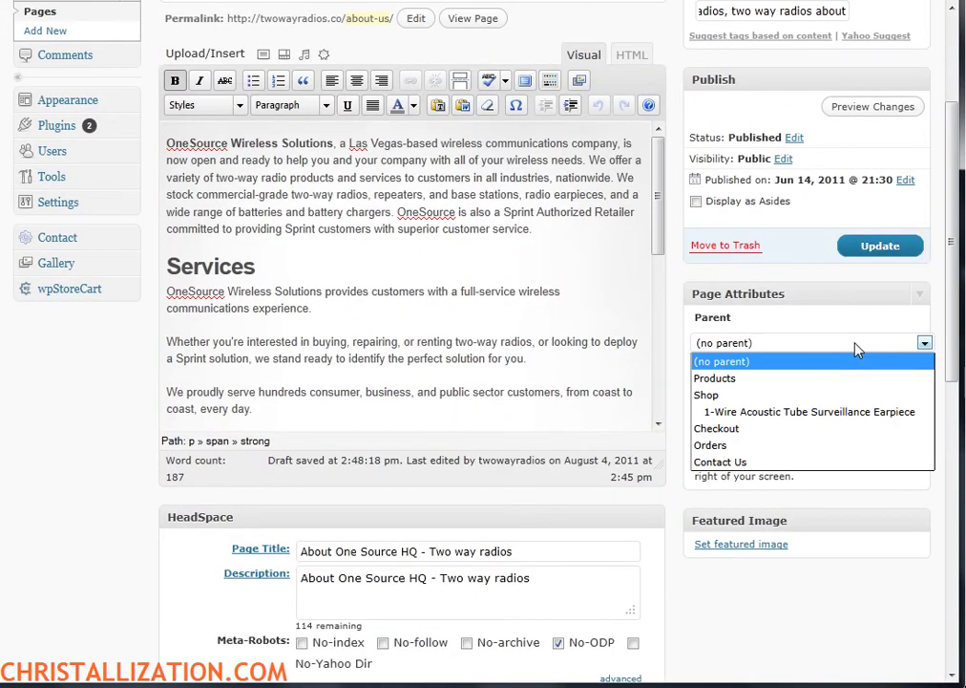
click(797, 380)
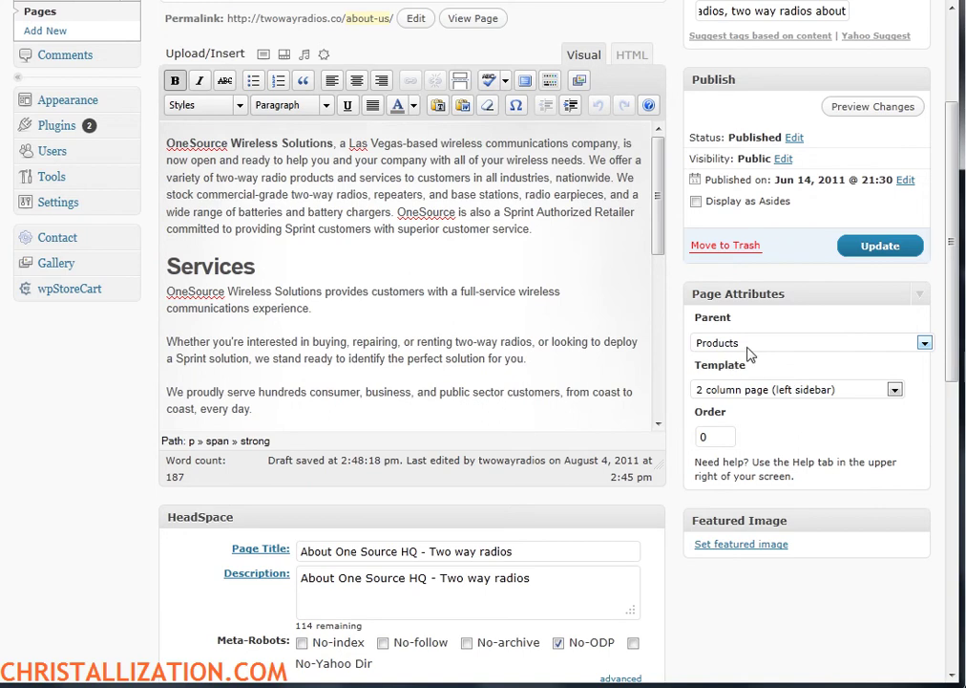
click(878, 250)
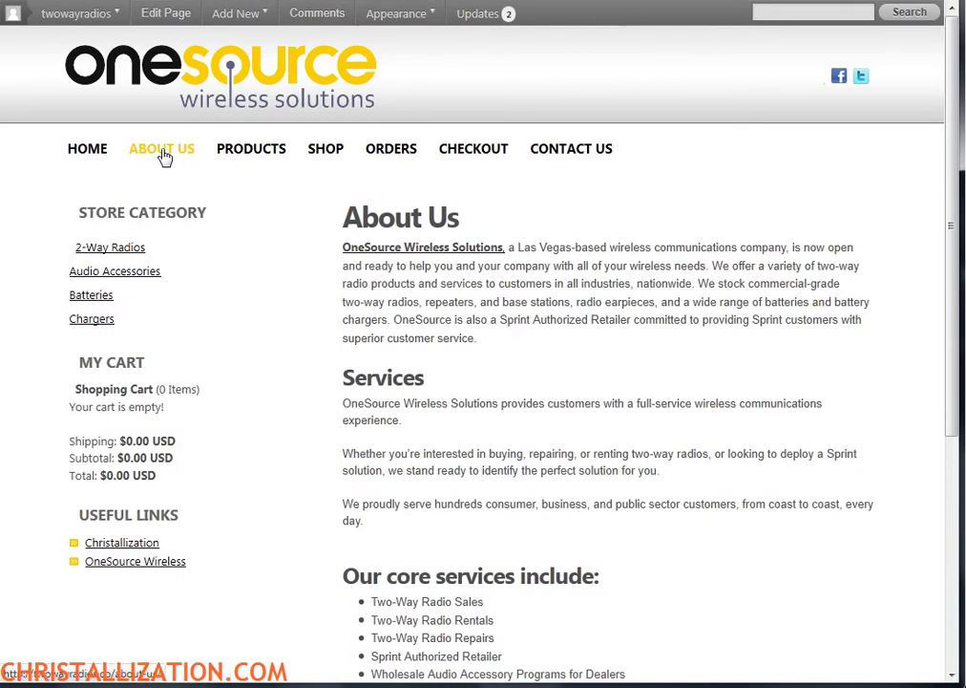
click(158, 162)
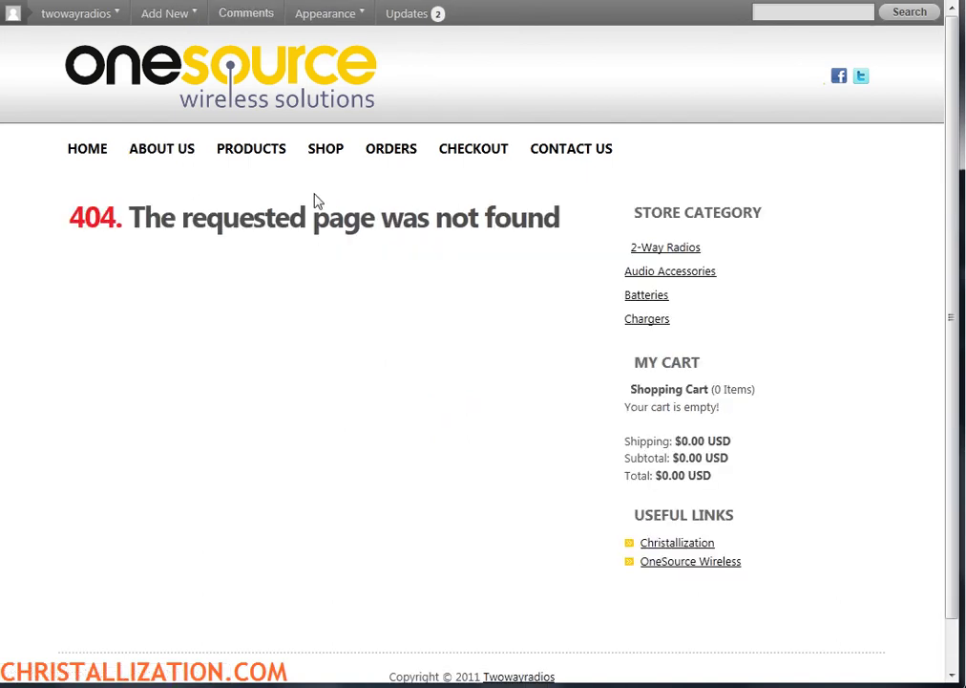
click(245, 153)
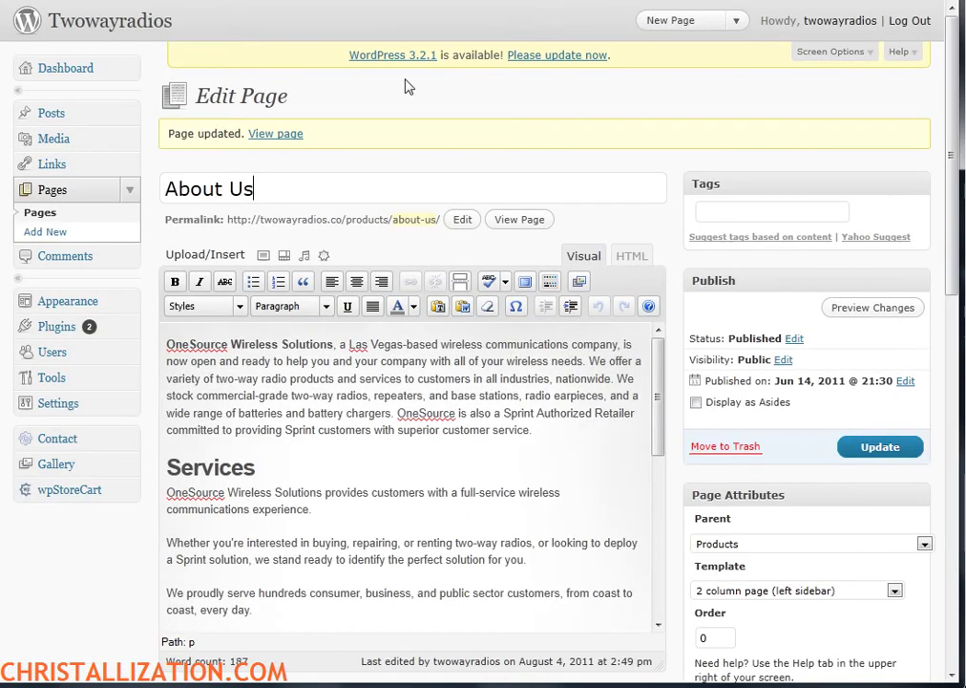
Set the About Us page's parent back to (no parent) and update the page.
scroll(857, 429, down, 3)
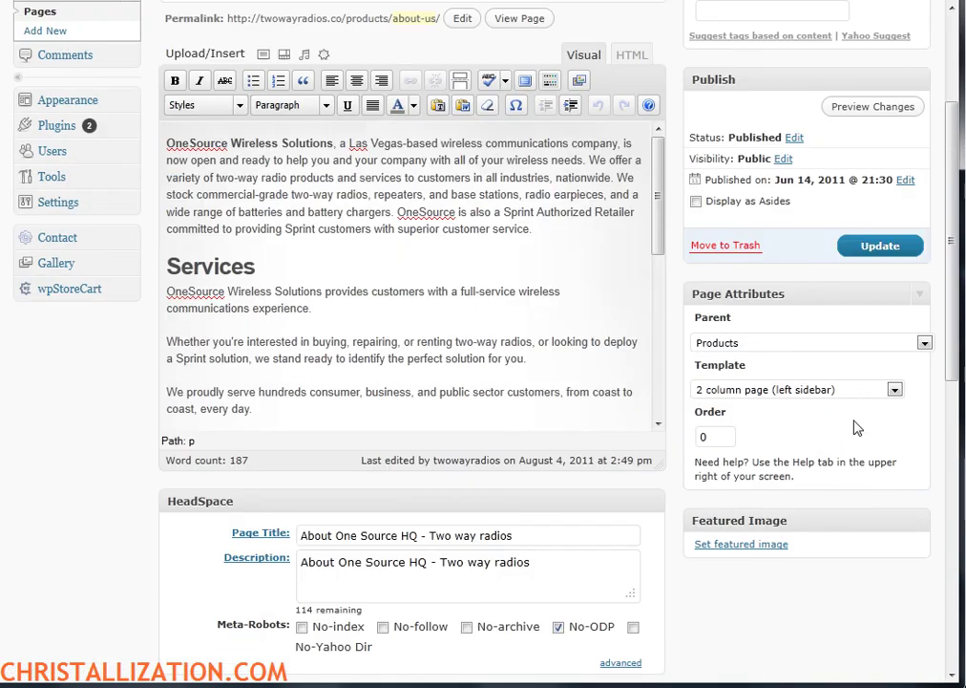
click(849, 348)
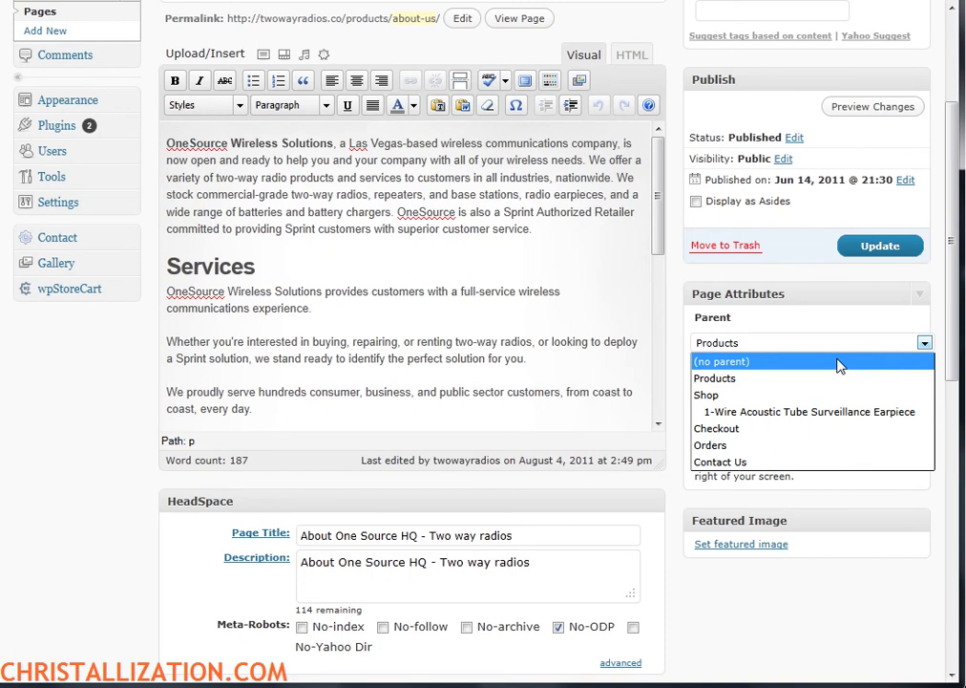
click(723, 361)
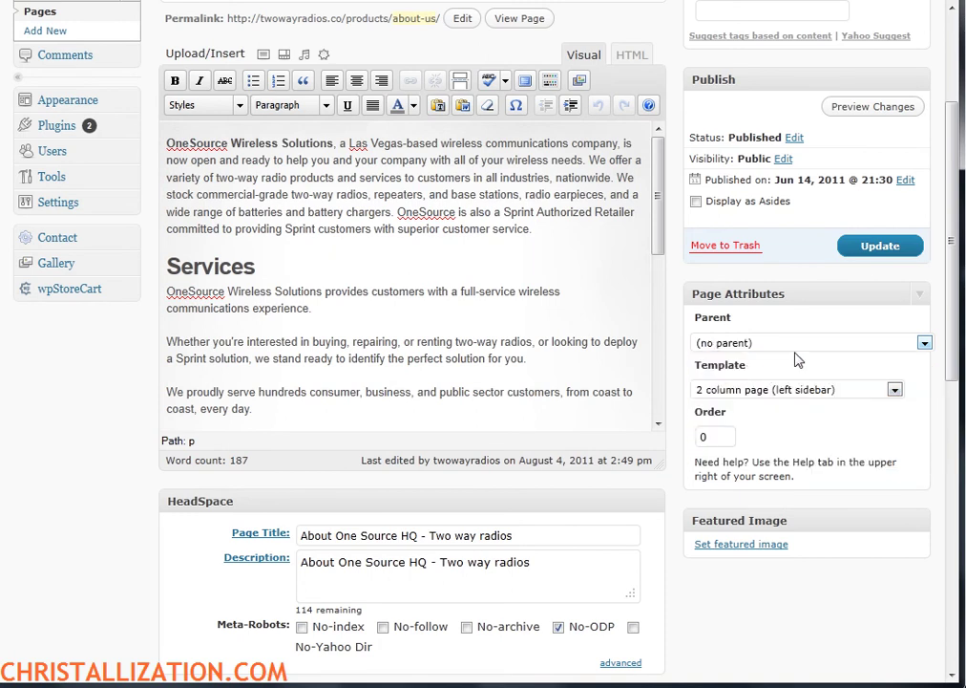
click(869, 259)
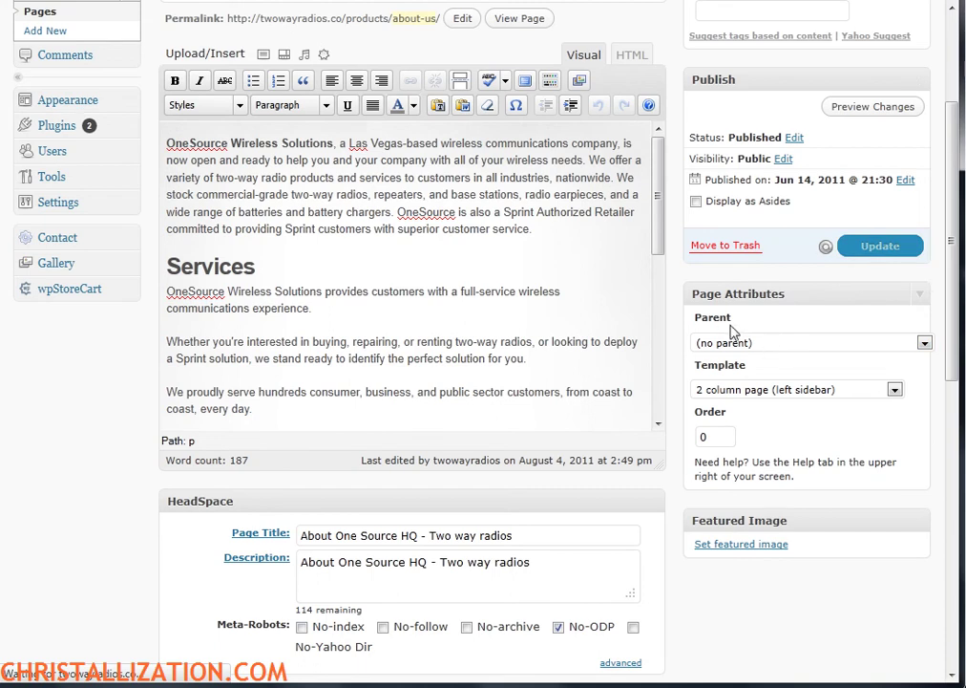
Check the Products and About Us pages on the live site, and open the site's menu editor.
click(91, 294)
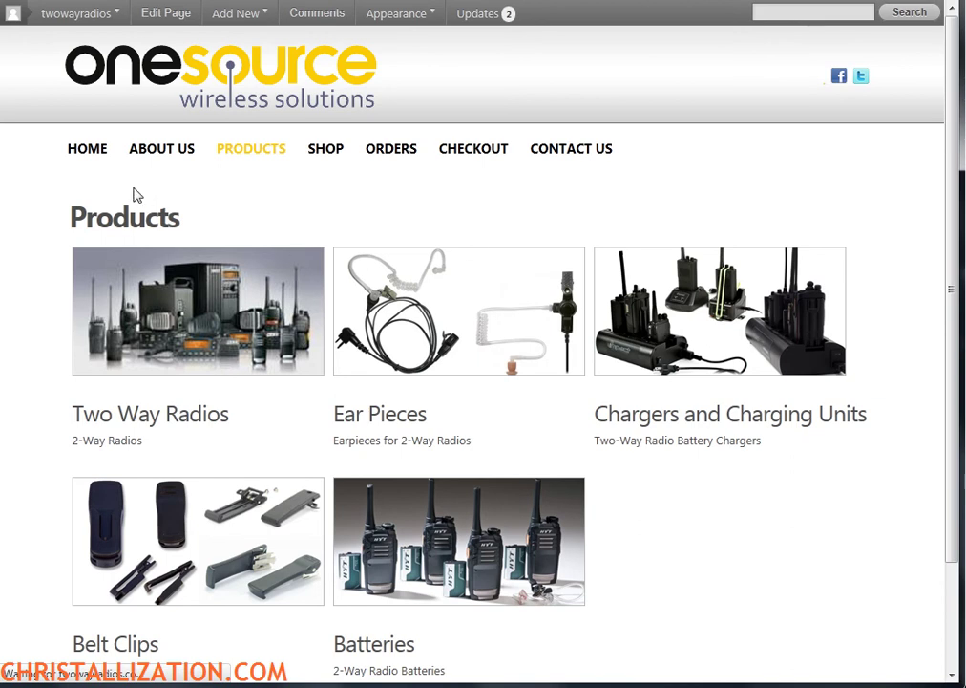
click(140, 154)
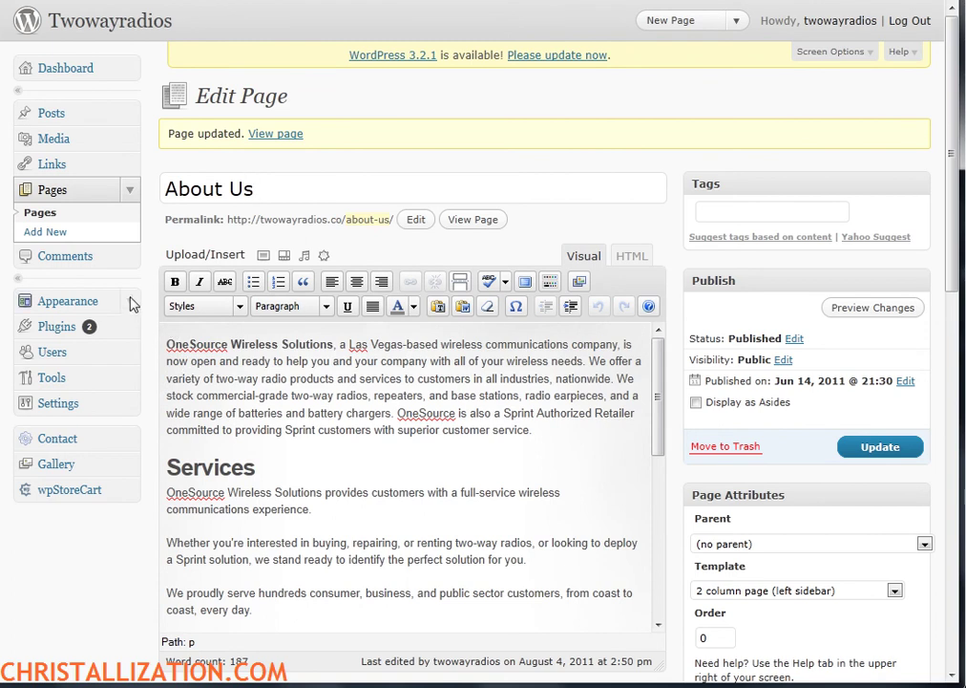
click(132, 303)
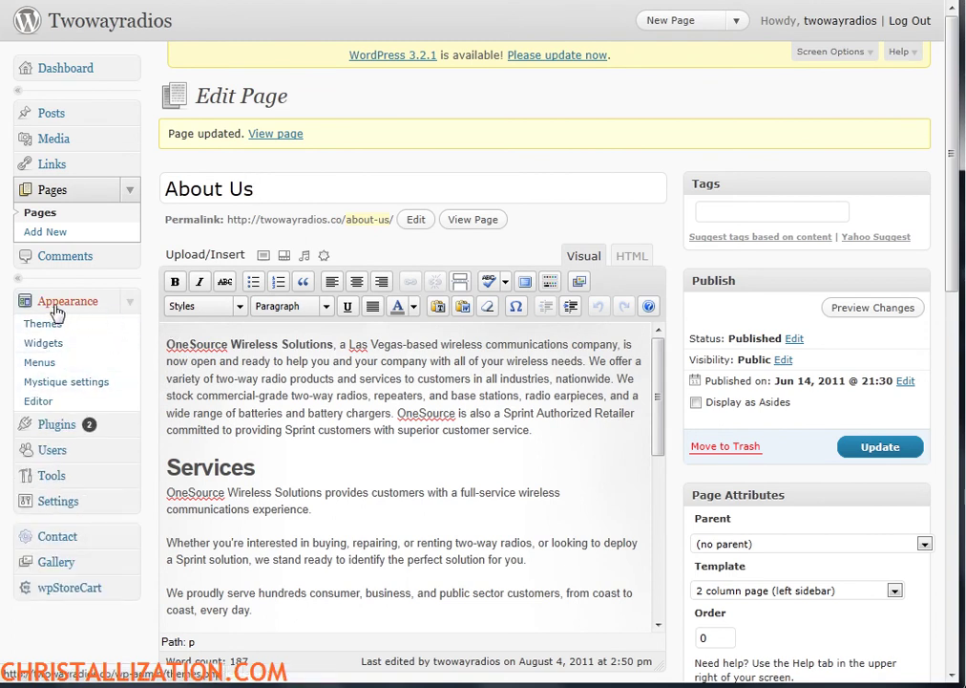
click(40, 362)
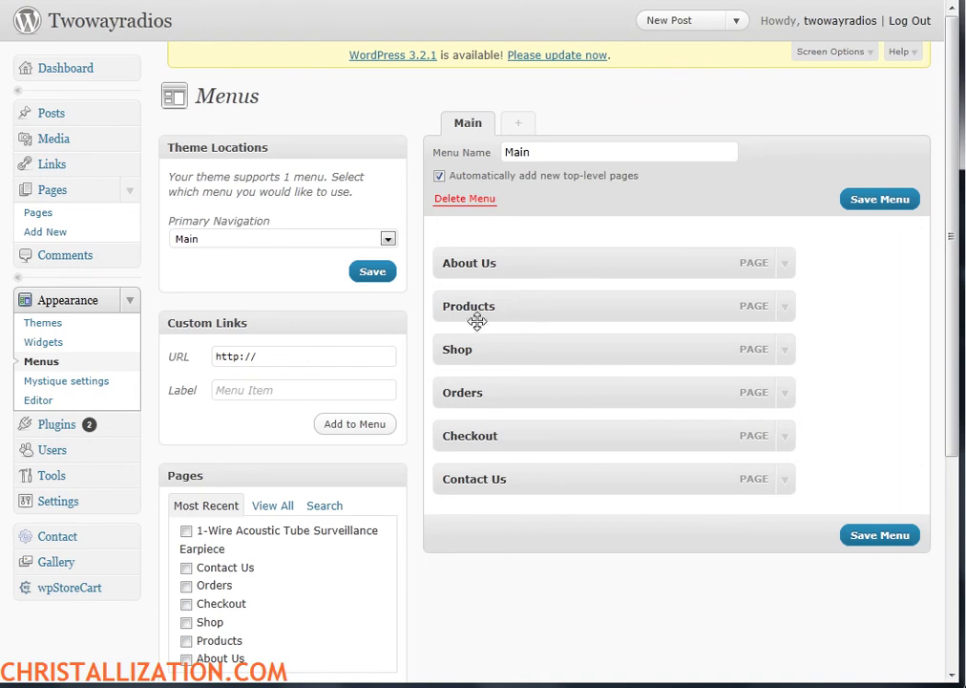
Nest About Us under Products in the Main menu, save the menu and check the navigation on the live site.
drag(534, 262, 564, 312)
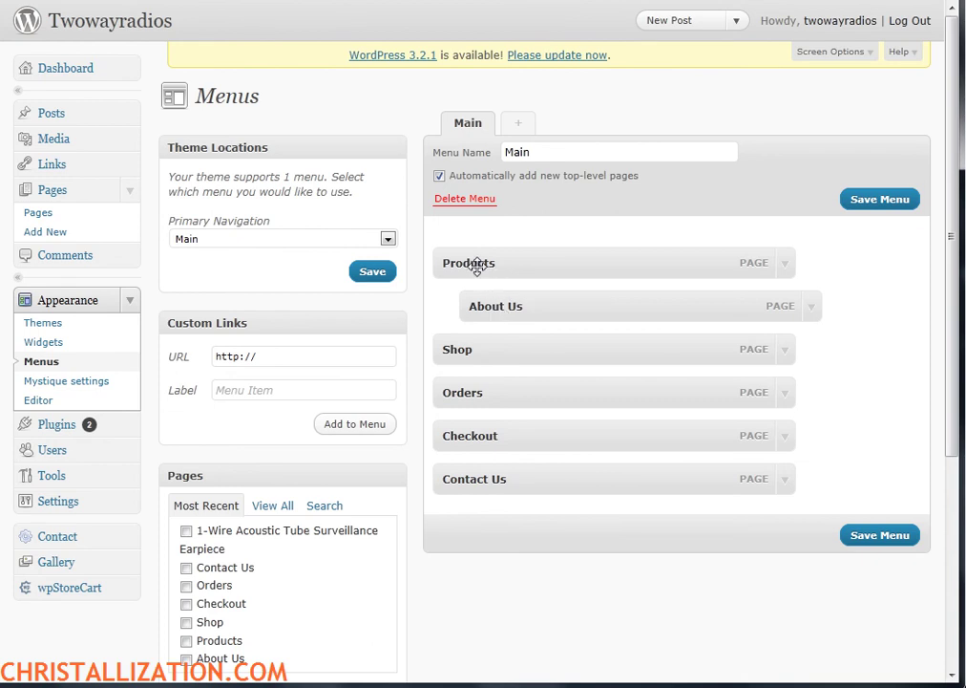
mouse_move(544, 307)
mouse_down()
mouse_move(517, 309)
mouse_move(549, 305)
mouse_up()
click(876, 537)
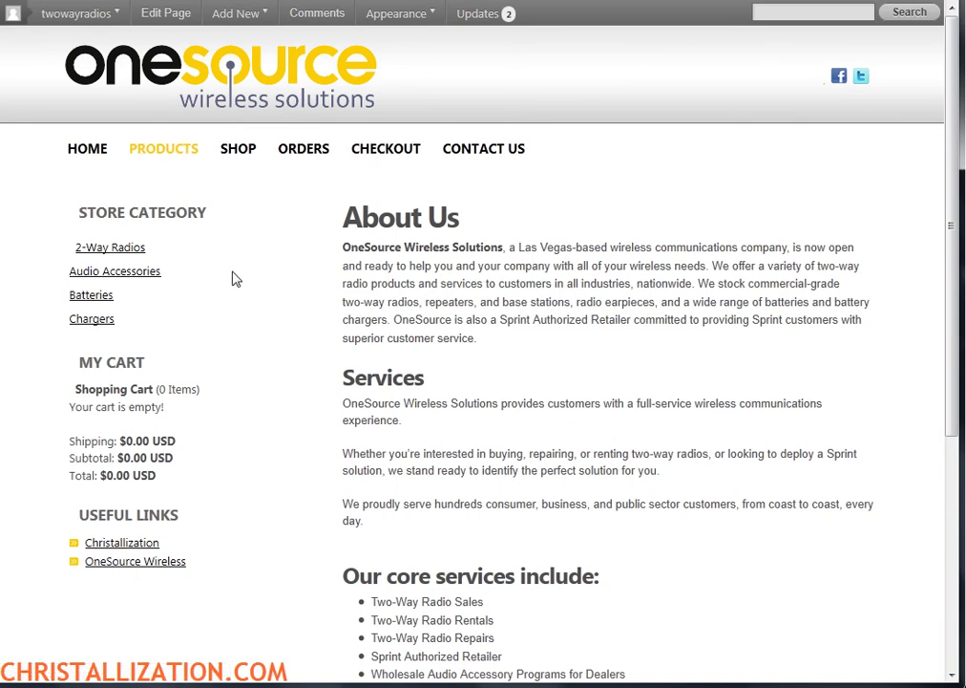
mouse_move(162, 151)
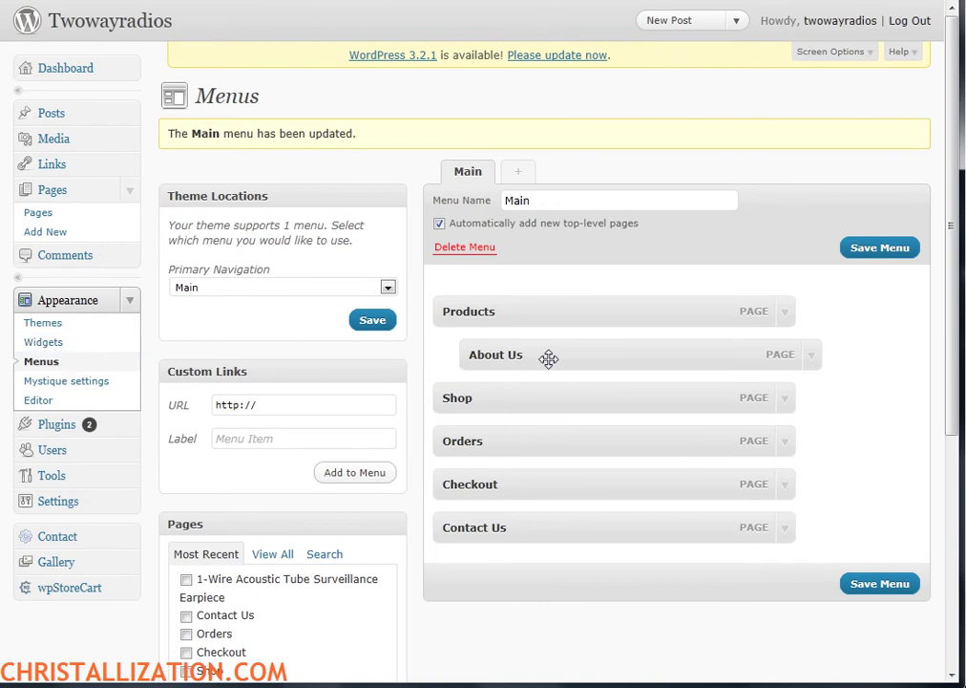
Move About Us back to the top level above Products in the Main menu and save the menu.
drag(561, 355, 519, 308)
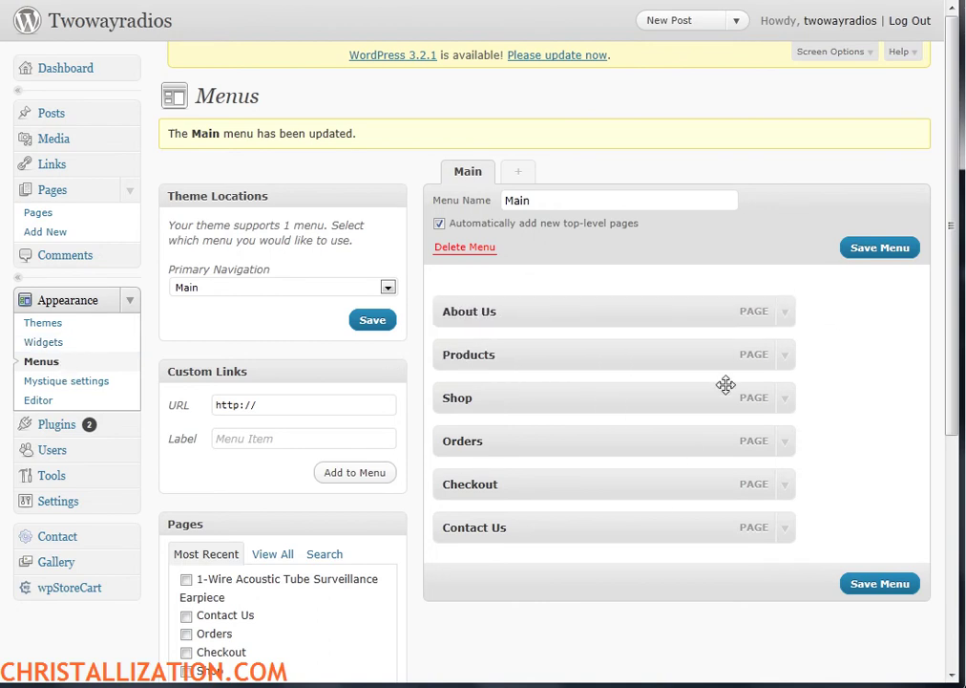
click(872, 250)
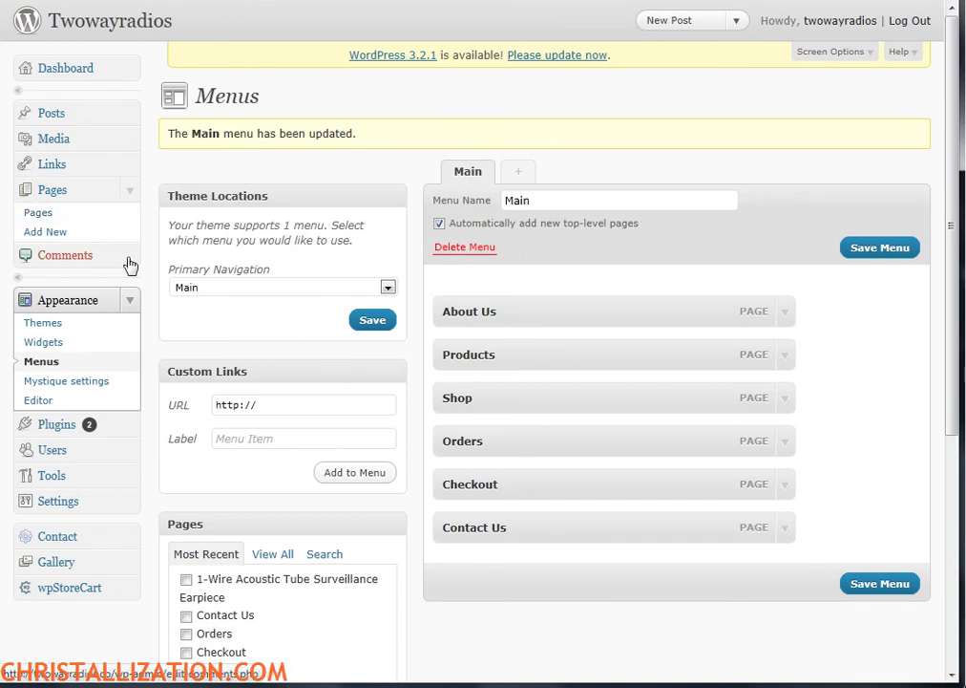
Open the About Us page for editing from the list of pages.
click(57, 364)
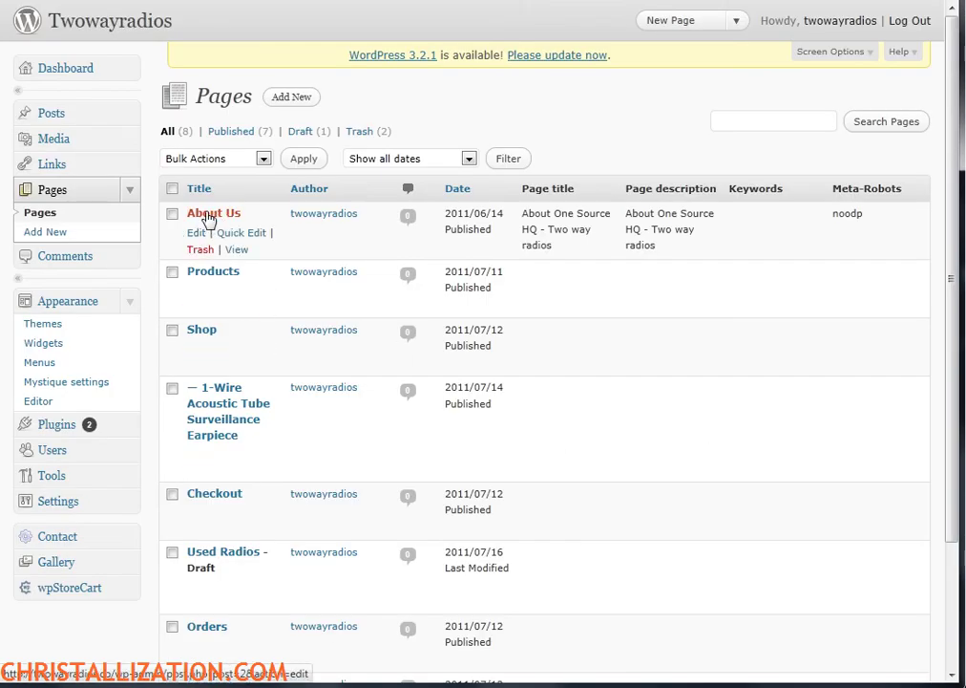
click(196, 234)
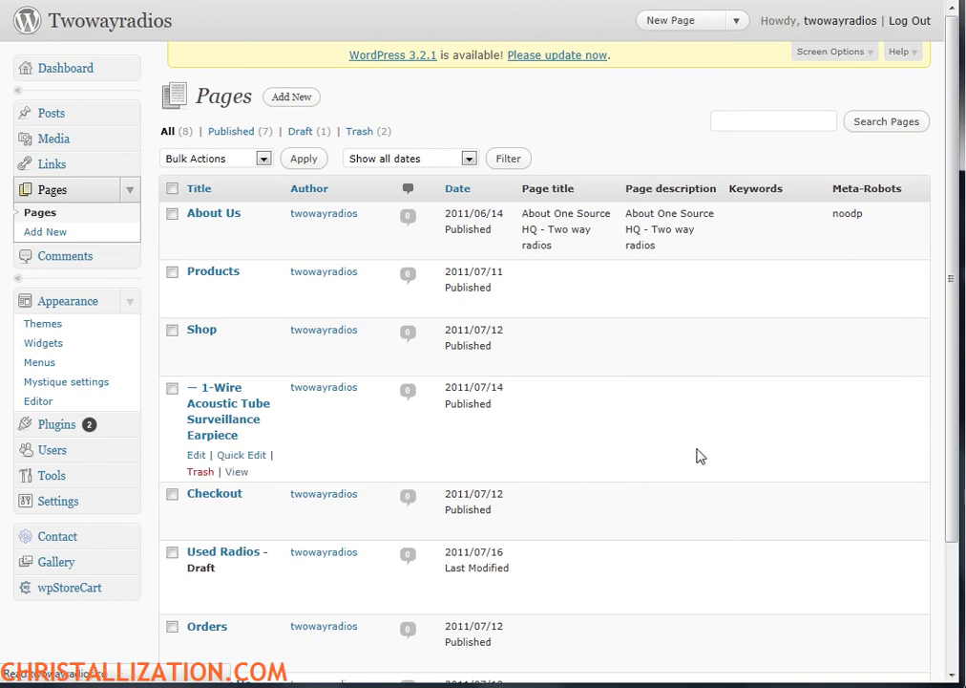
Inspect the page's template options, keeping 2 column page (left sidebar), and examine that layout on the live About Us page.
scroll(850, 535, down, 2)
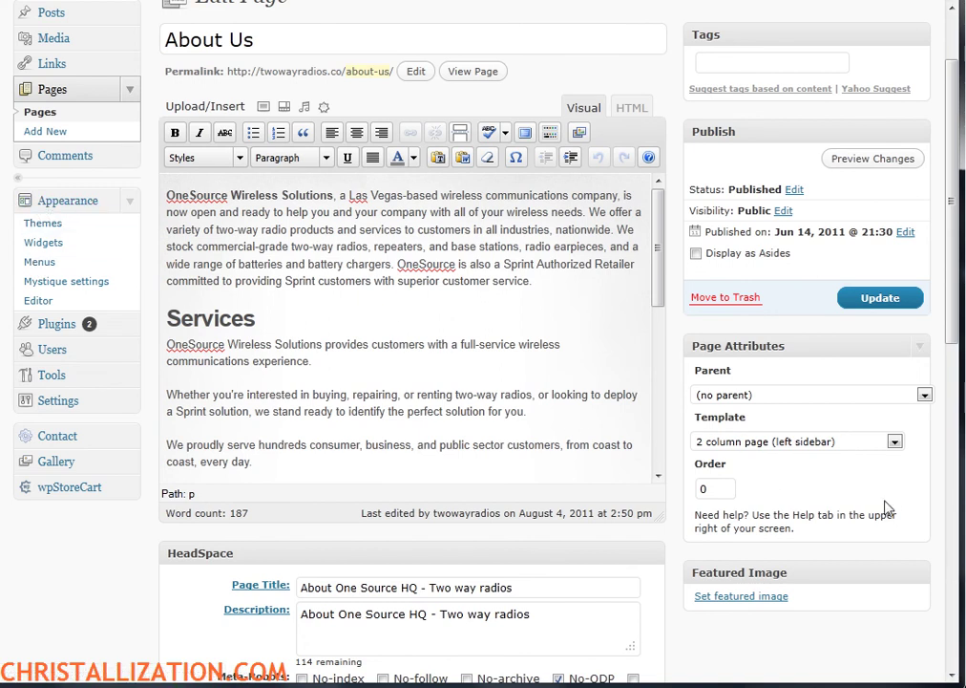
click(791, 448)
click(790, 447)
click(734, 441)
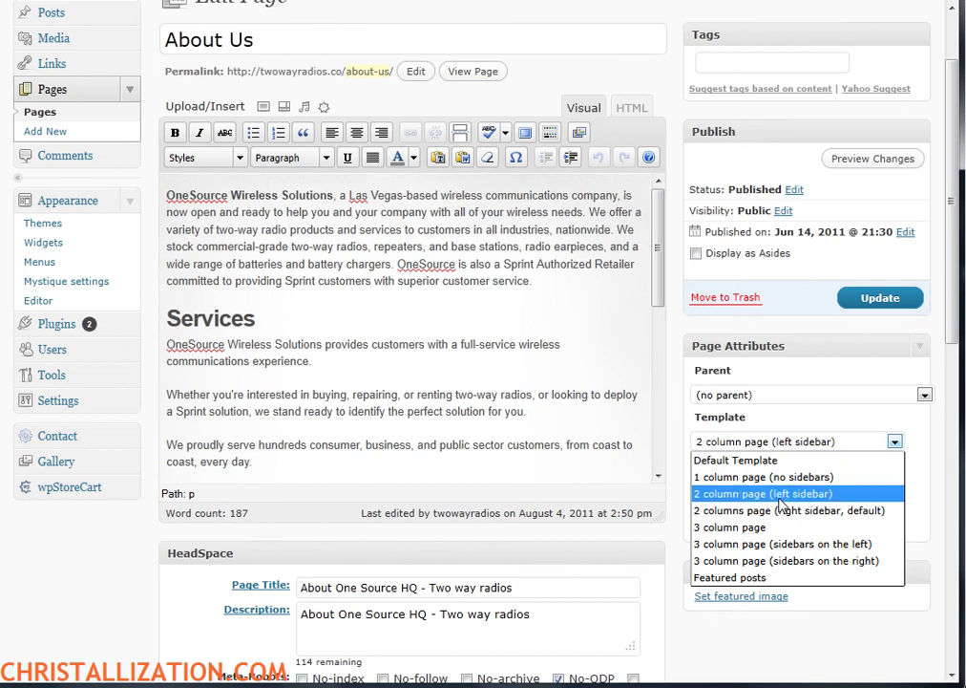
click(785, 494)
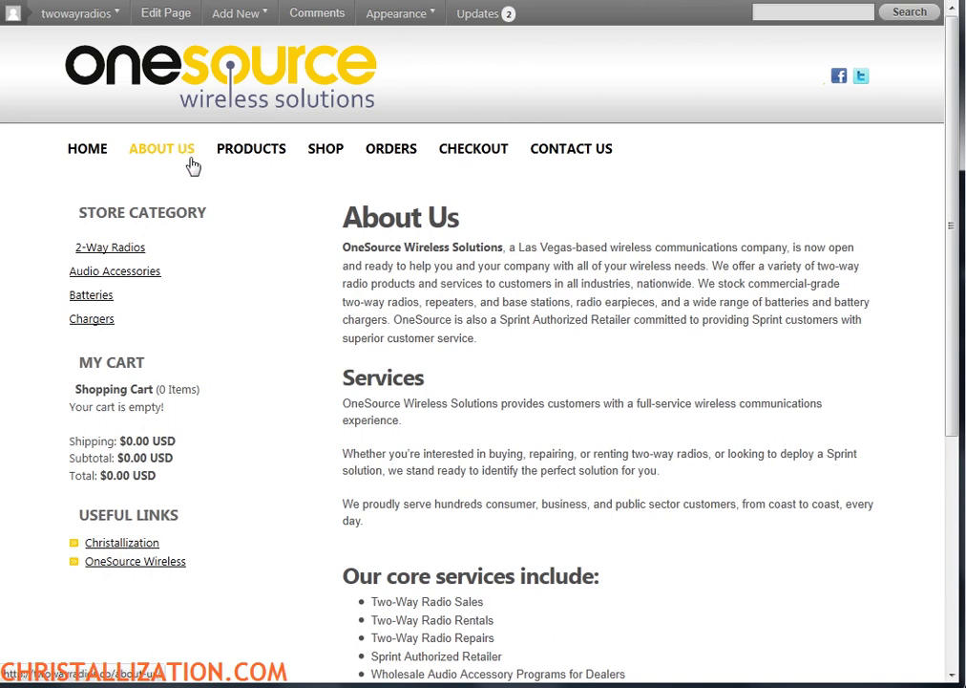
click(165, 12)
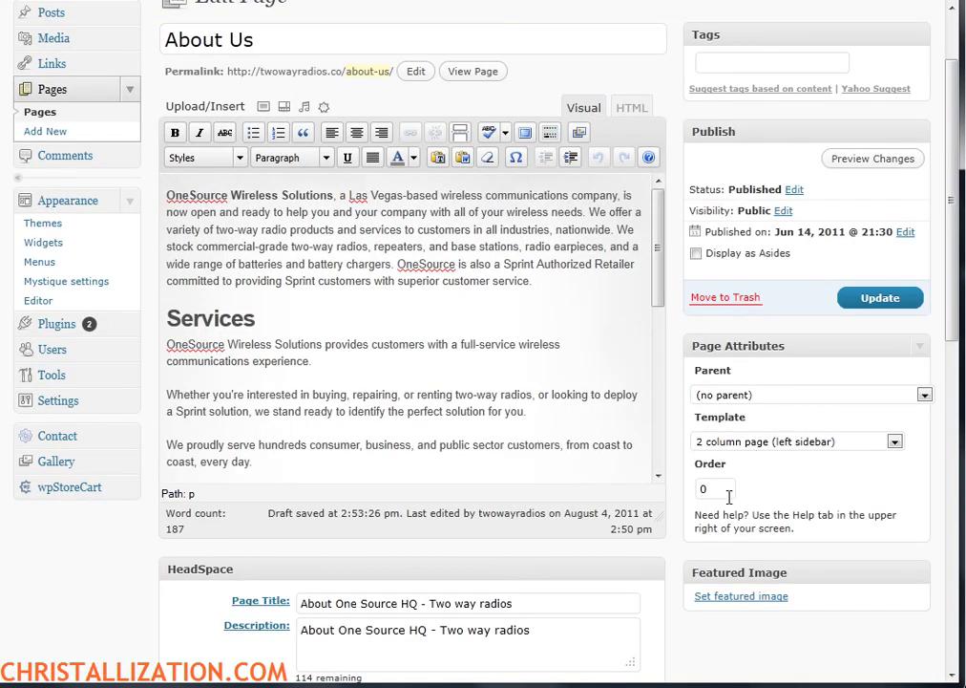
Review the About Us page's discussion, comments and revisions sections and return to the start of the edit form.
scroll(761, 638, down, 3)
scroll(754, 637, down, 5)
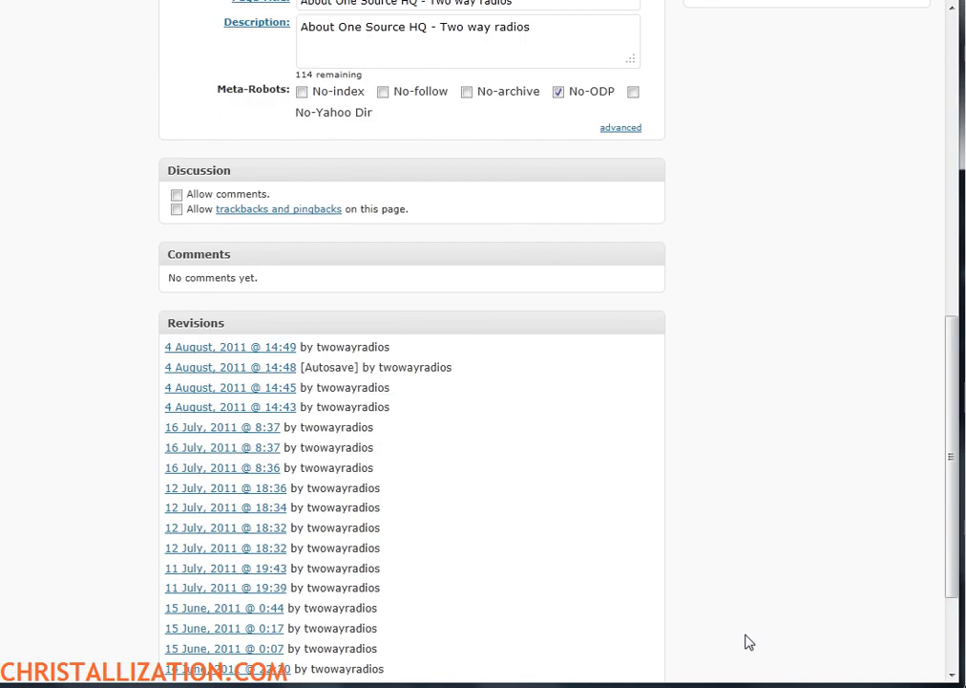
scroll(747, 635, up, 12)
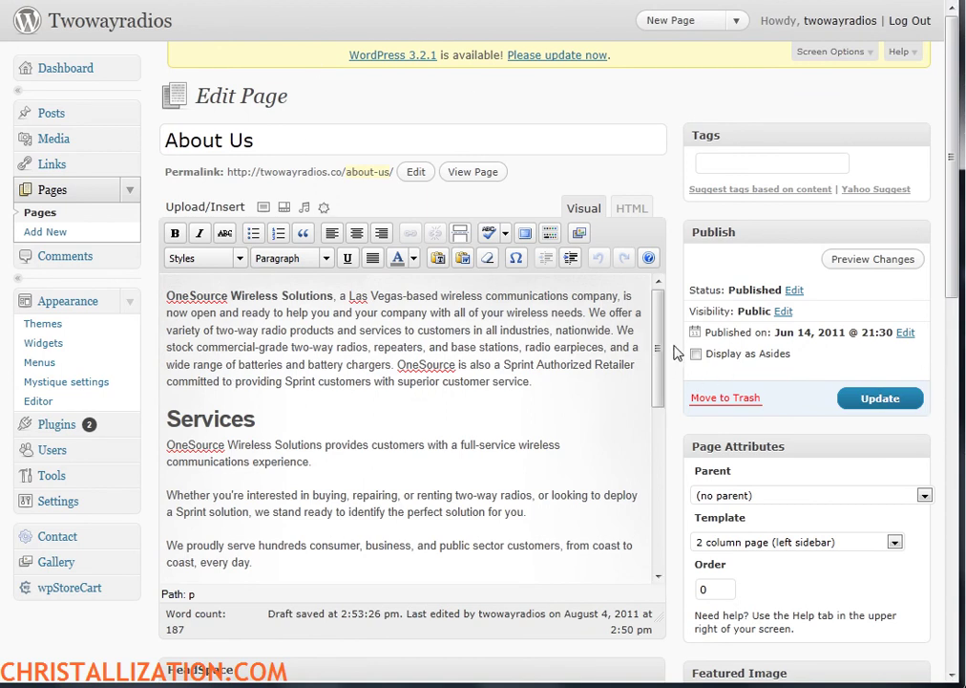
mouse_move(952, 181)
mouse_down()
mouse_move(952, 449)
mouse_move(952, 172)
mouse_up()
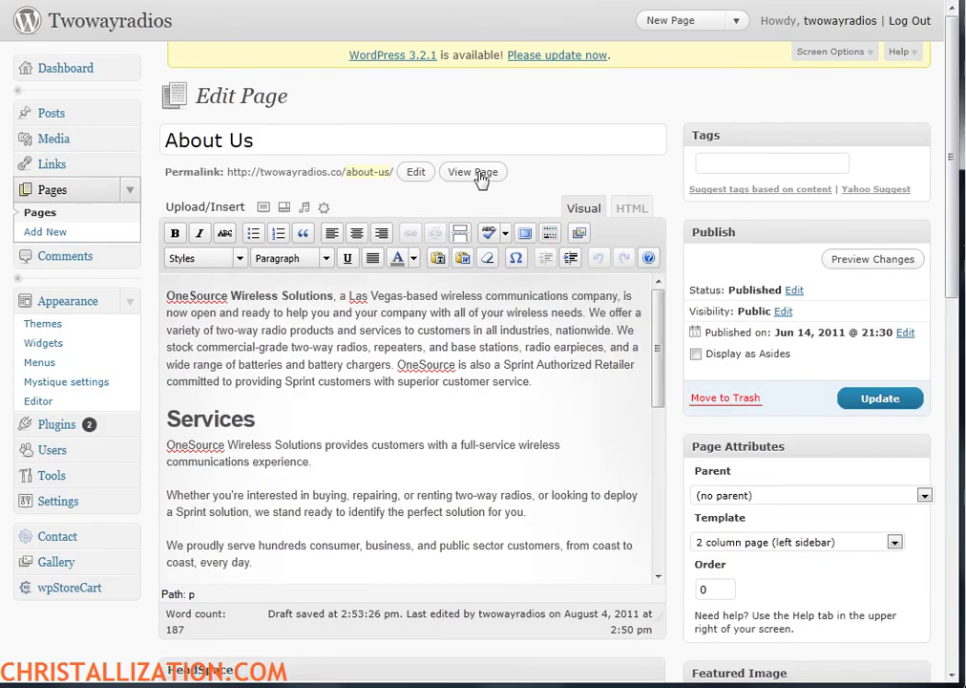
Inspect the About Us content's HTML source, return to the visual editor and place the cursor after the Services heading.
click(635, 212)
click(585, 210)
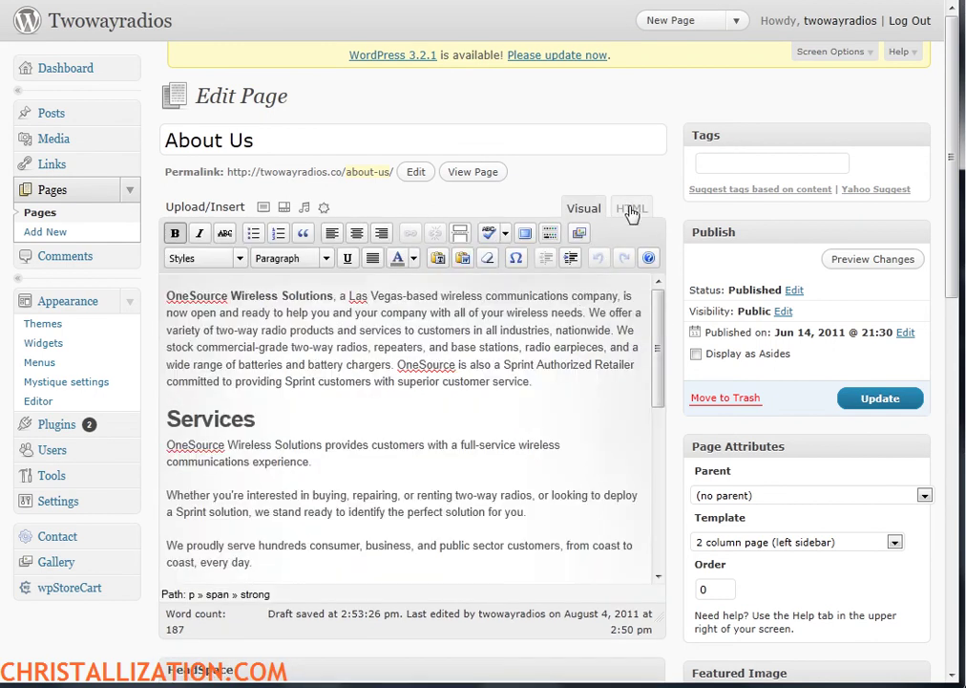
click(631, 210)
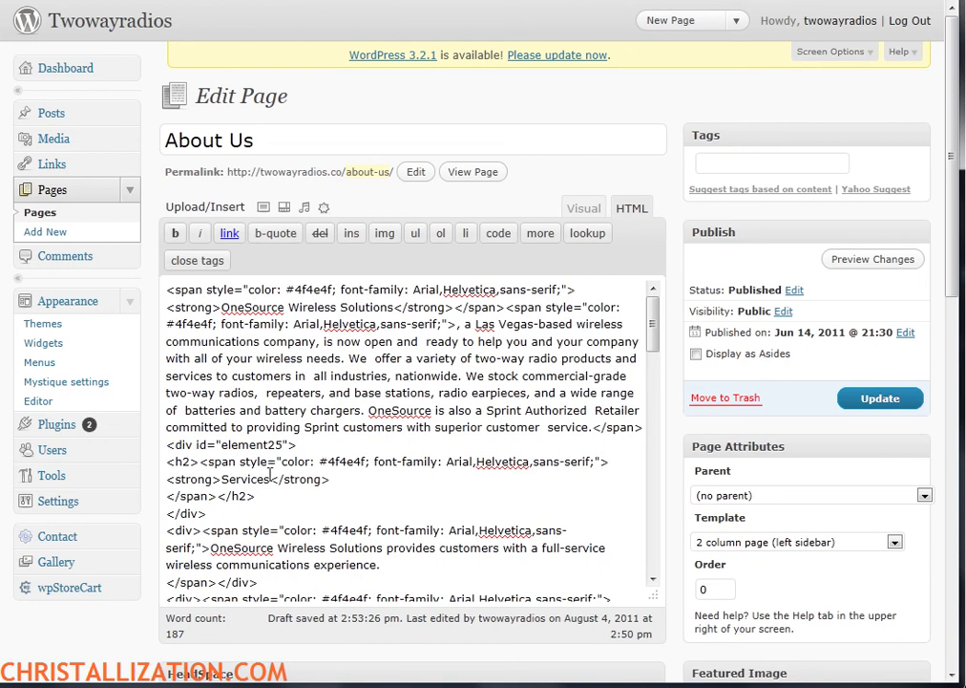
click(584, 209)
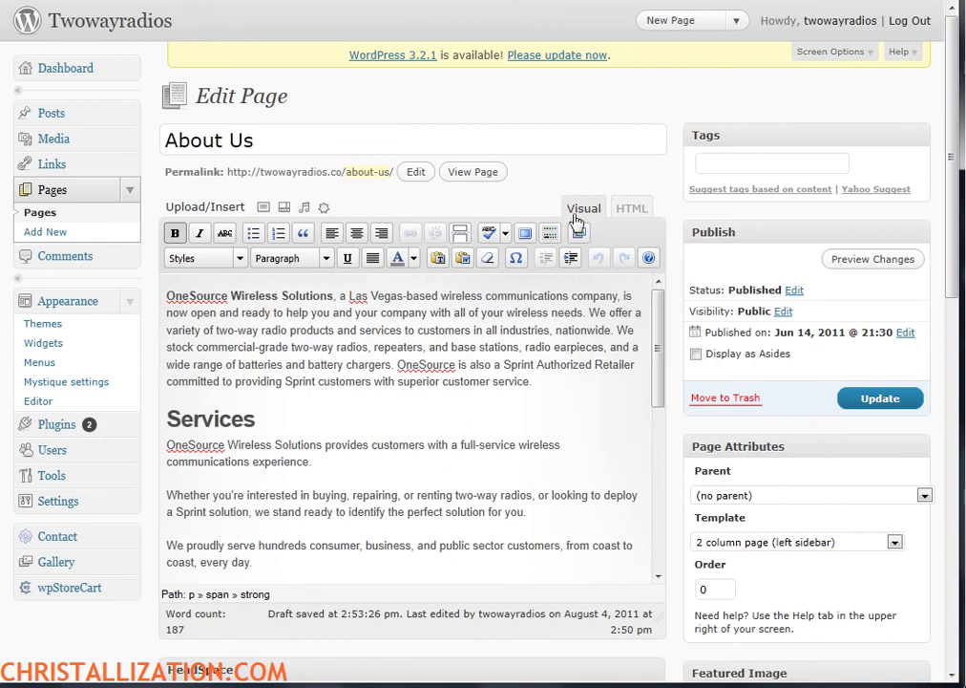
mouse_move(645, 362)
mouse_down()
mouse_move(686, 538)
mouse_move(647, 361)
mouse_up()
click(316, 421)
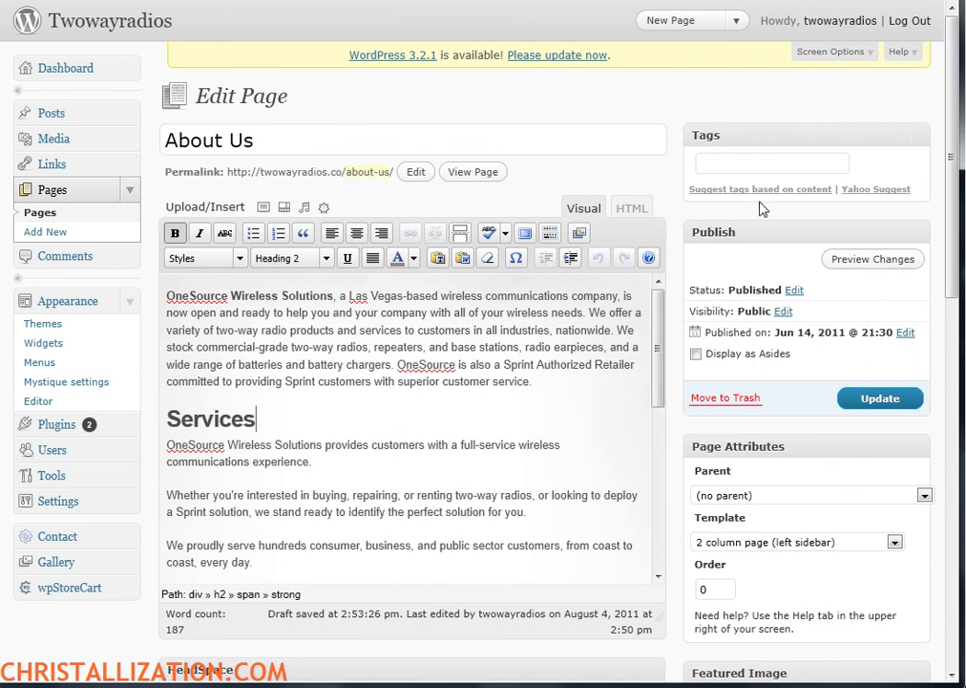